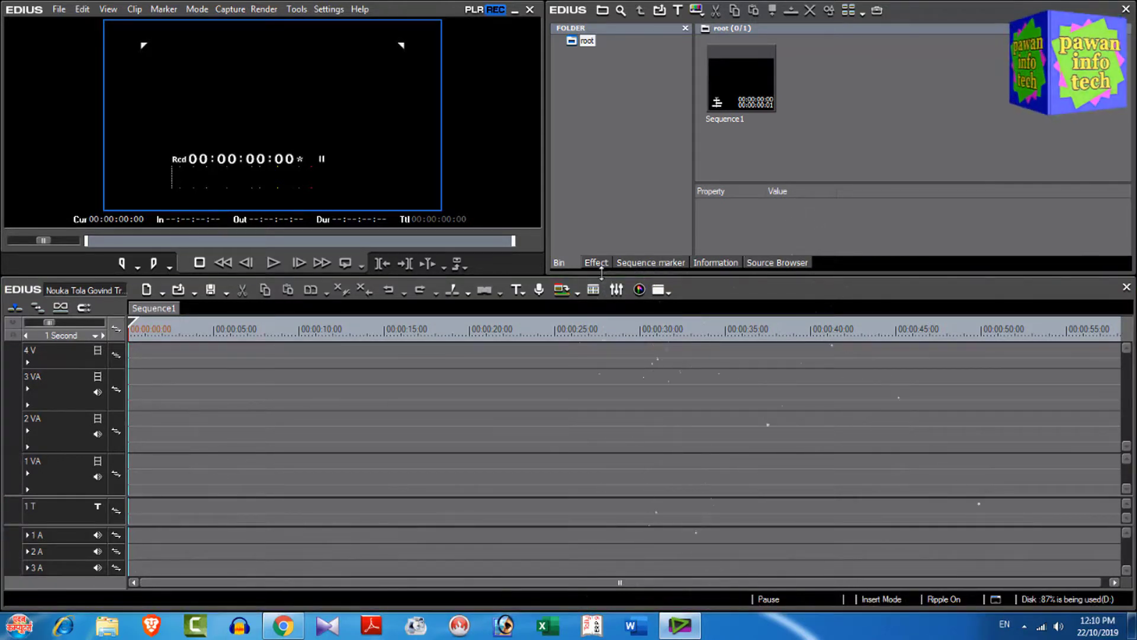
Step: Look through the effects, sequence markers, information and source browser views, ending back at the bin
left_click(881, 88)
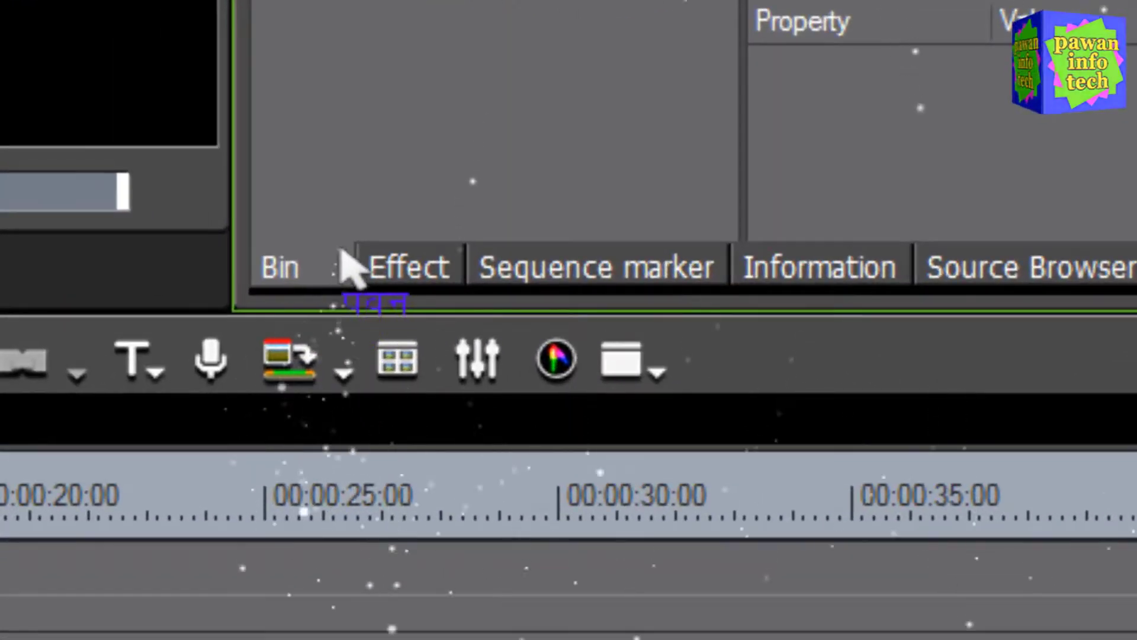
left_click(395, 285)
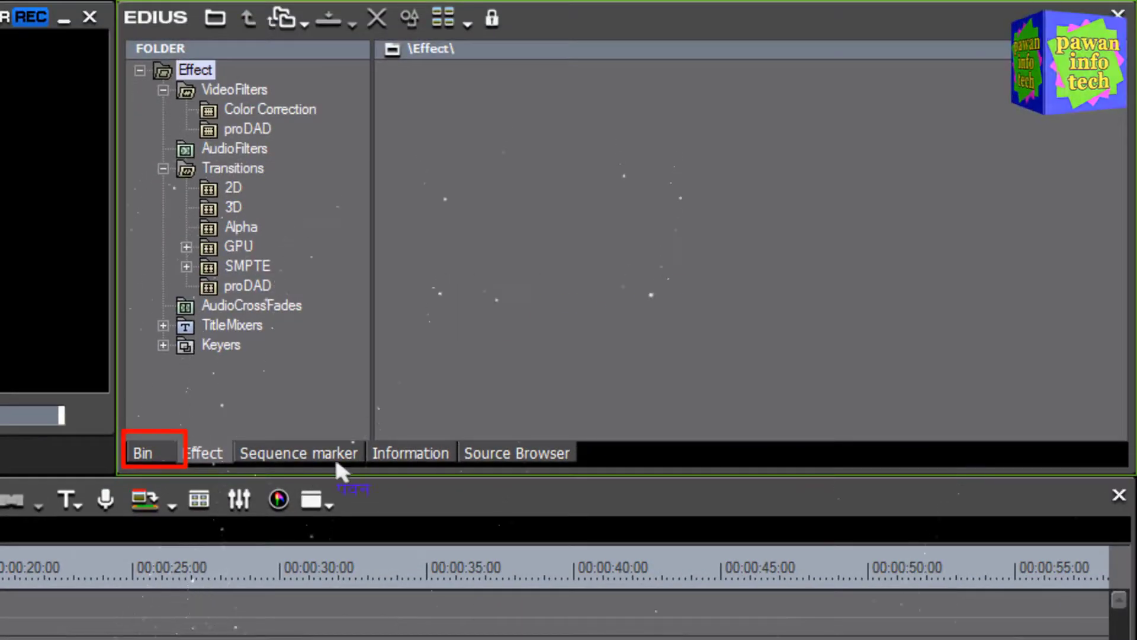
left_click(282, 457)
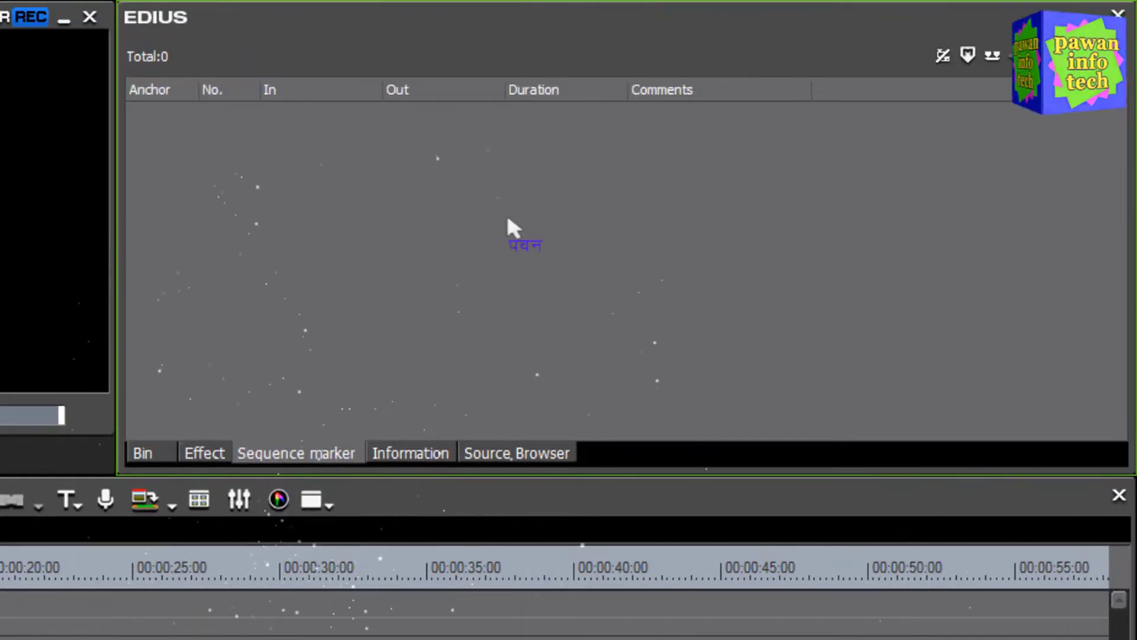
left_click(425, 457)
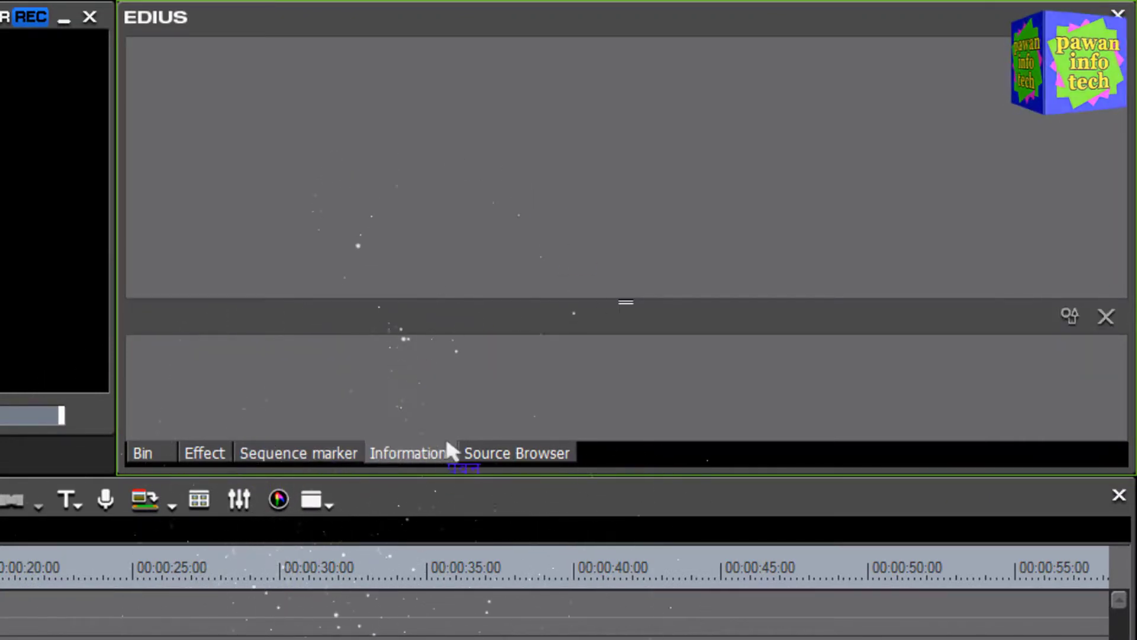
left_click(507, 453)
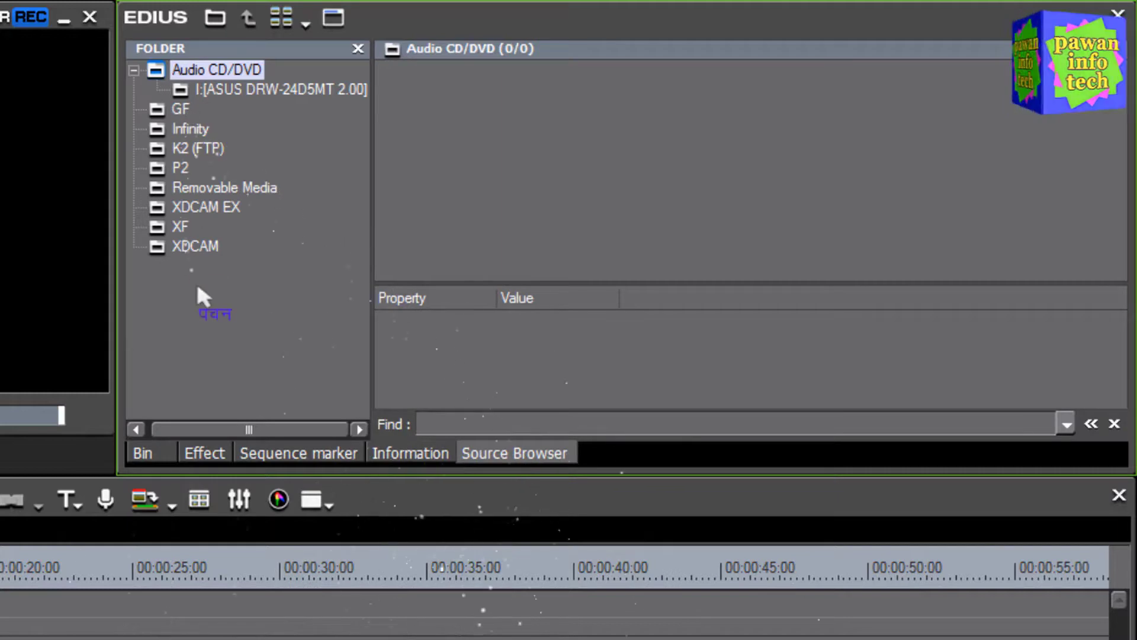
left_click(154, 456)
left_click(208, 136)
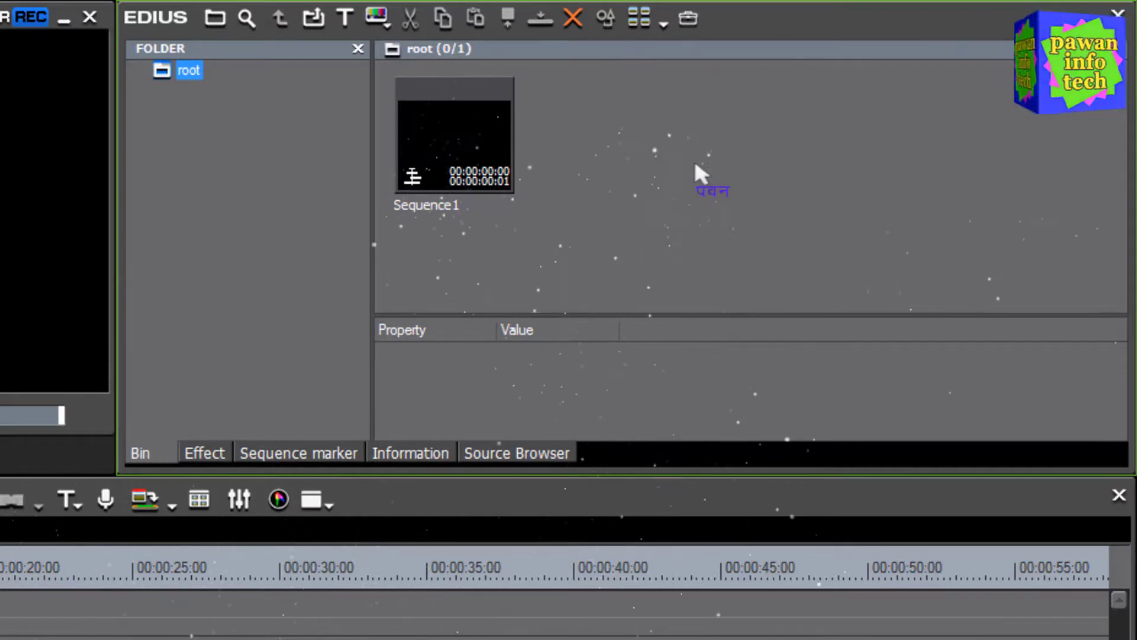
Step: Start adding files to the root bin and browse drive F: through Happy Wedding 2019, Triveni Videography and Nawka Tola to the clips inside the Tilak folder
left_click(644, 129)
right_click(636, 119)
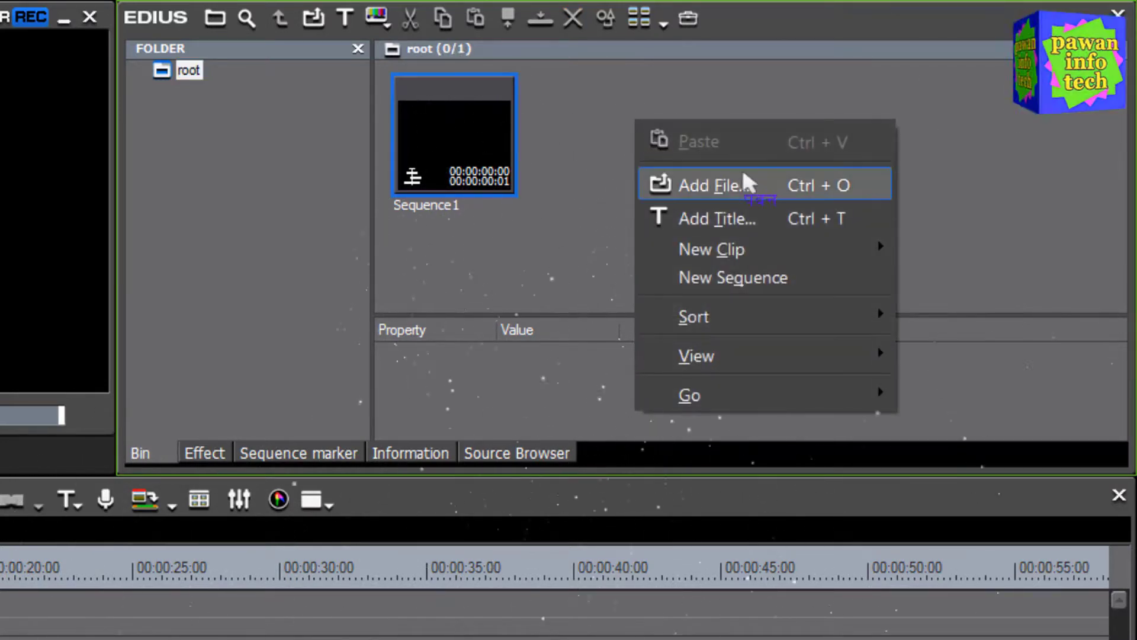
left_click(705, 191)
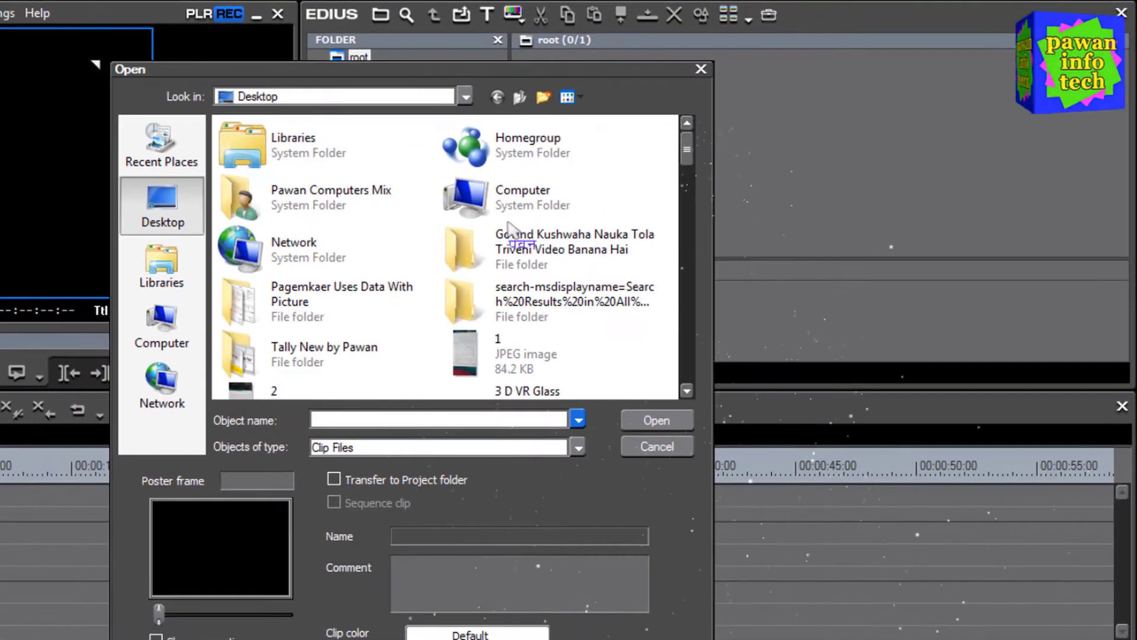
double_click(469, 202)
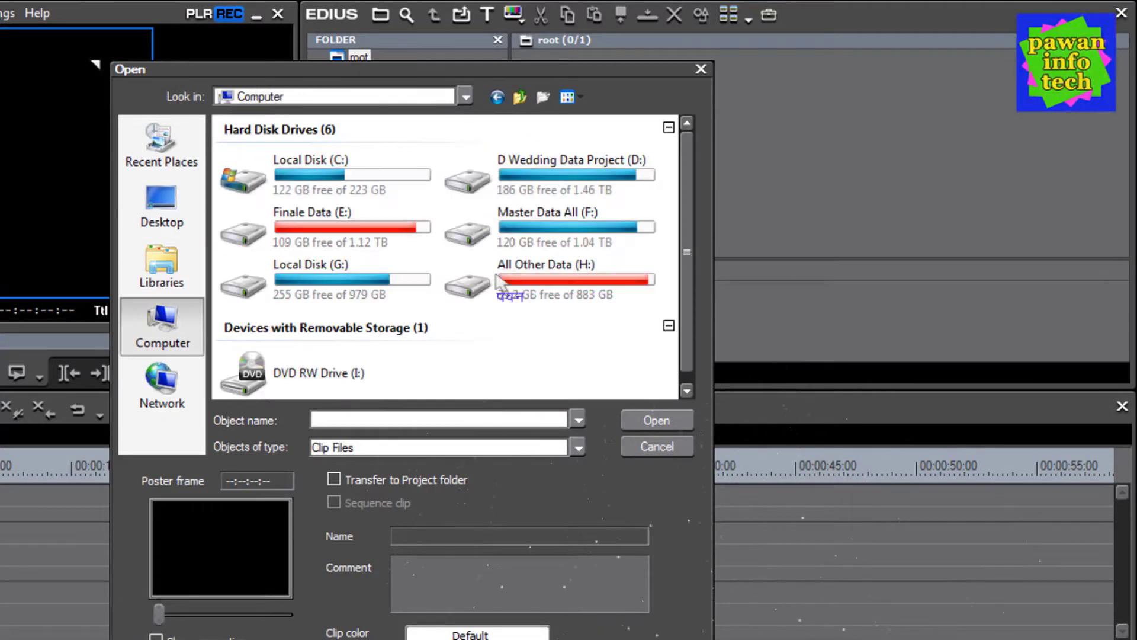
double_click(529, 227)
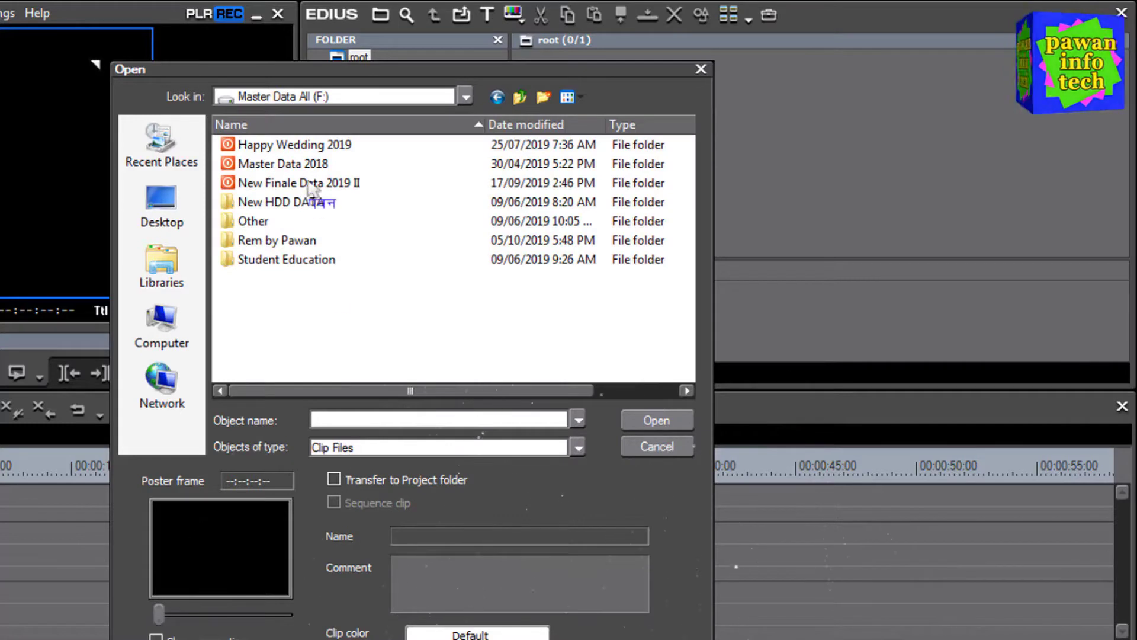
double_click(290, 149)
double_click(296, 283)
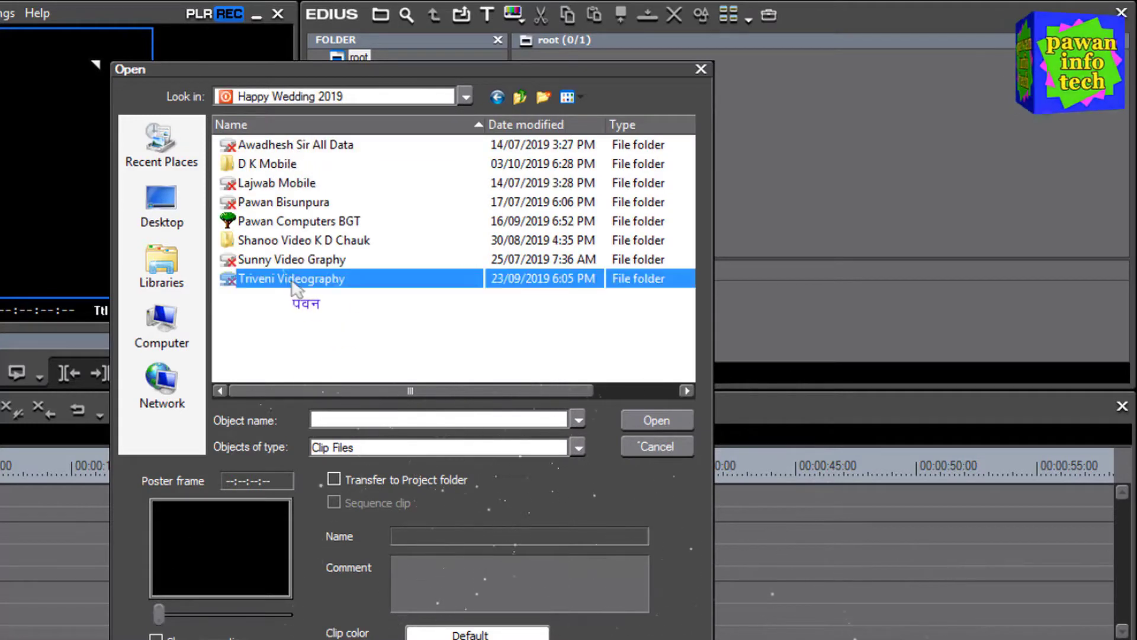
double_click(279, 223)
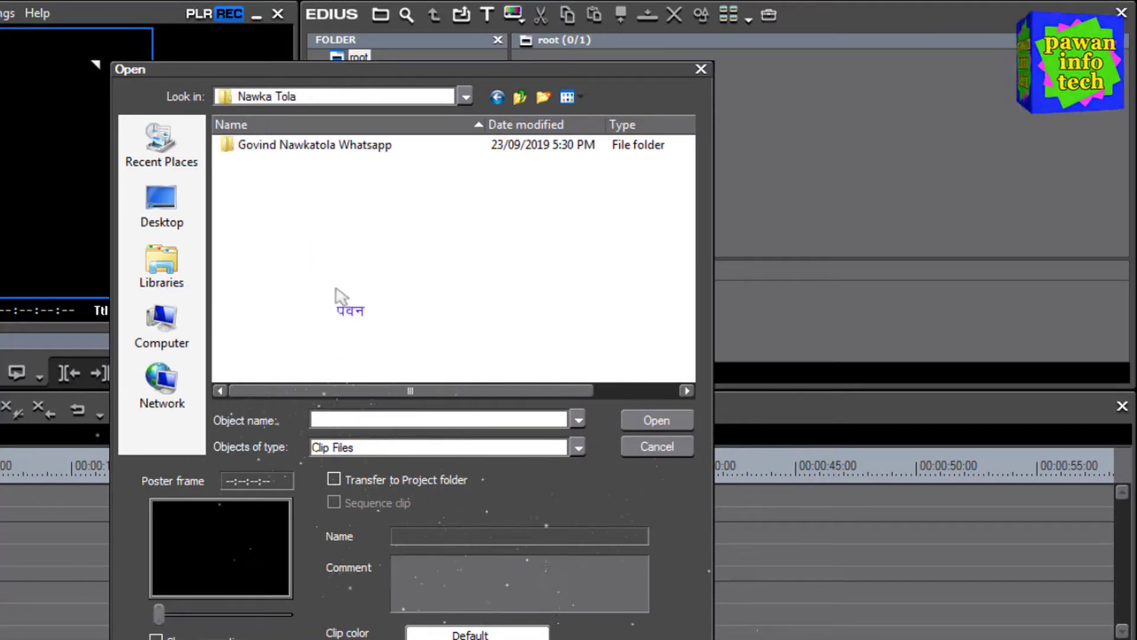
double_click(327, 148)
double_click(256, 147)
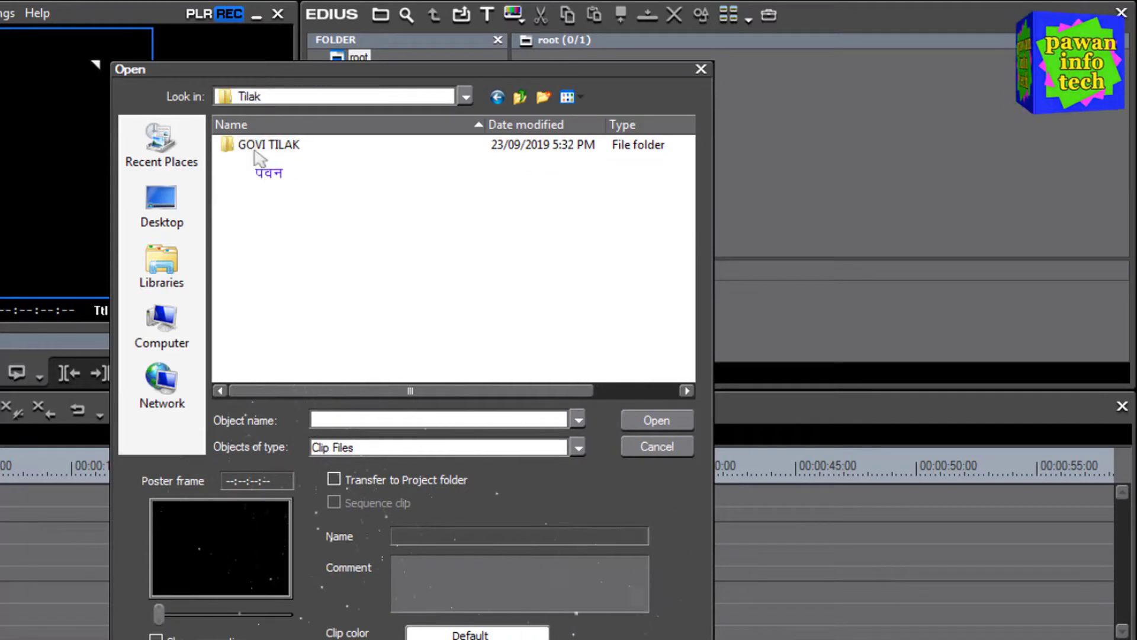
double_click(284, 143)
Step: Import all the video clips of the opened Tilak subfolder into the root bin and clear the selection
left_click(292, 203)
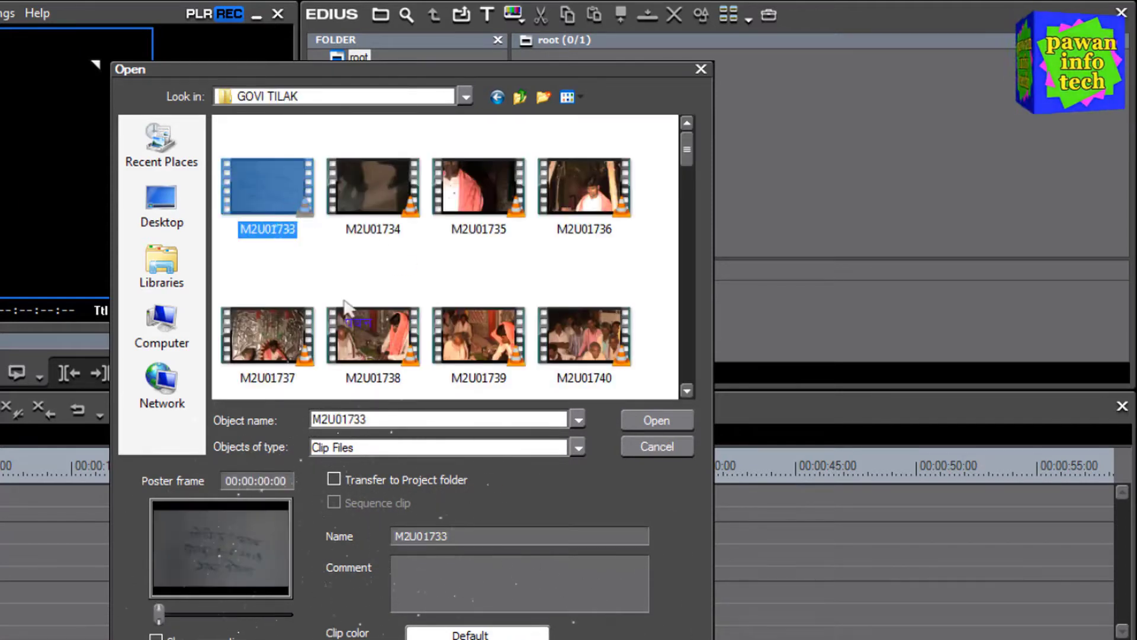
key("ctrl+a")
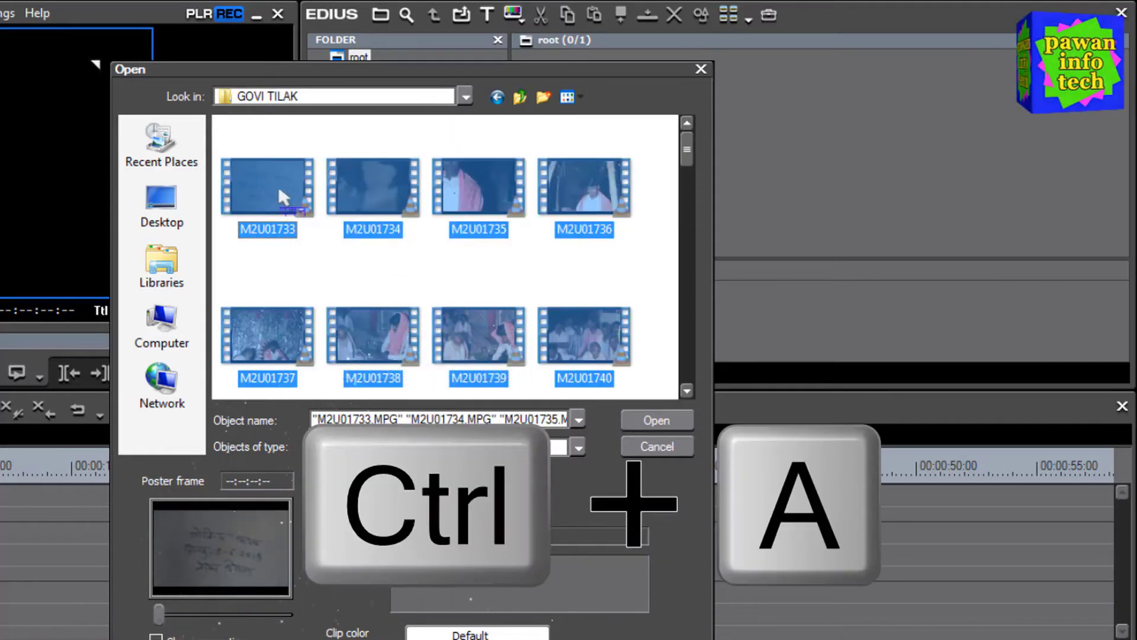
left_click(655, 421)
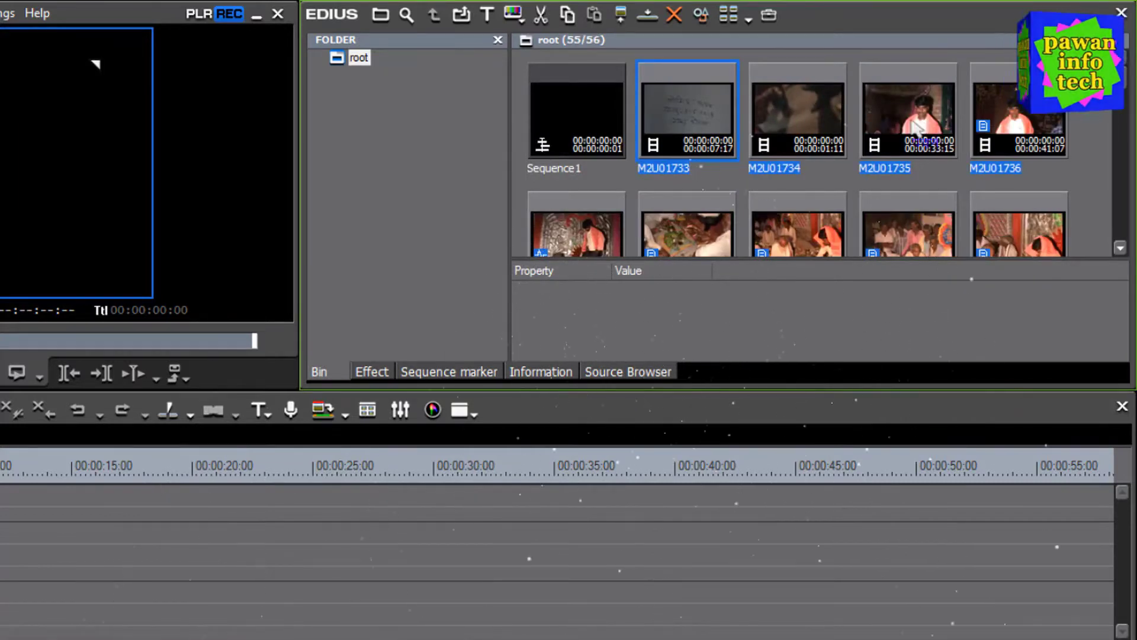
left_click(1086, 197)
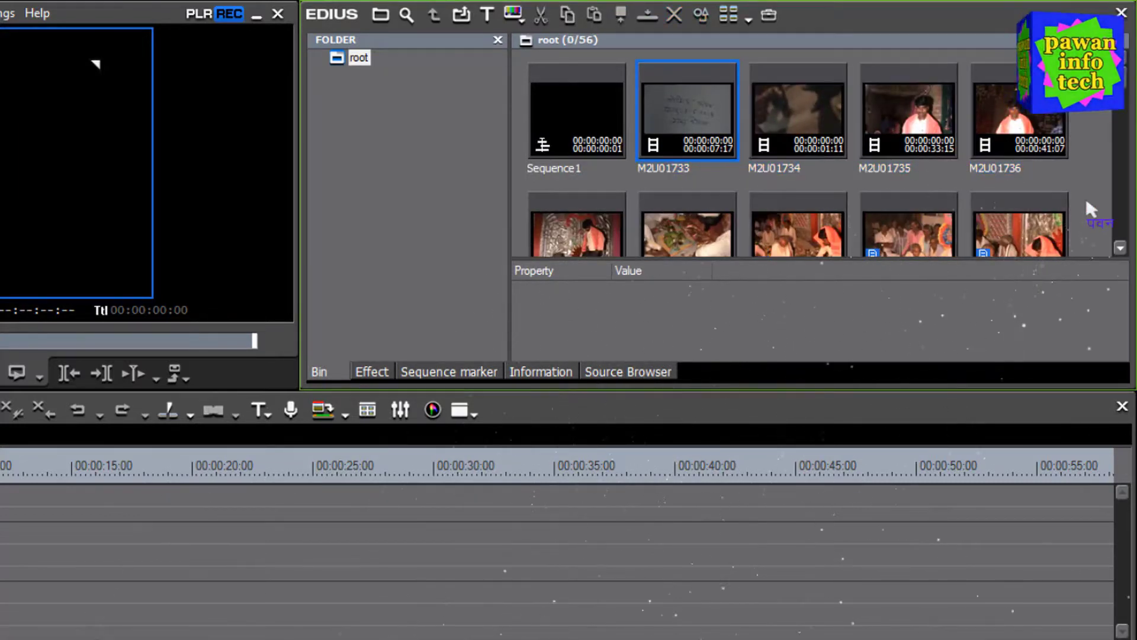
Step: Import all the video clips from the Vivah folder, which sits beside the Tilak folder, into the root bin
scroll(1086, 198, "down", 5)
scroll(1087, 203, "down", 3)
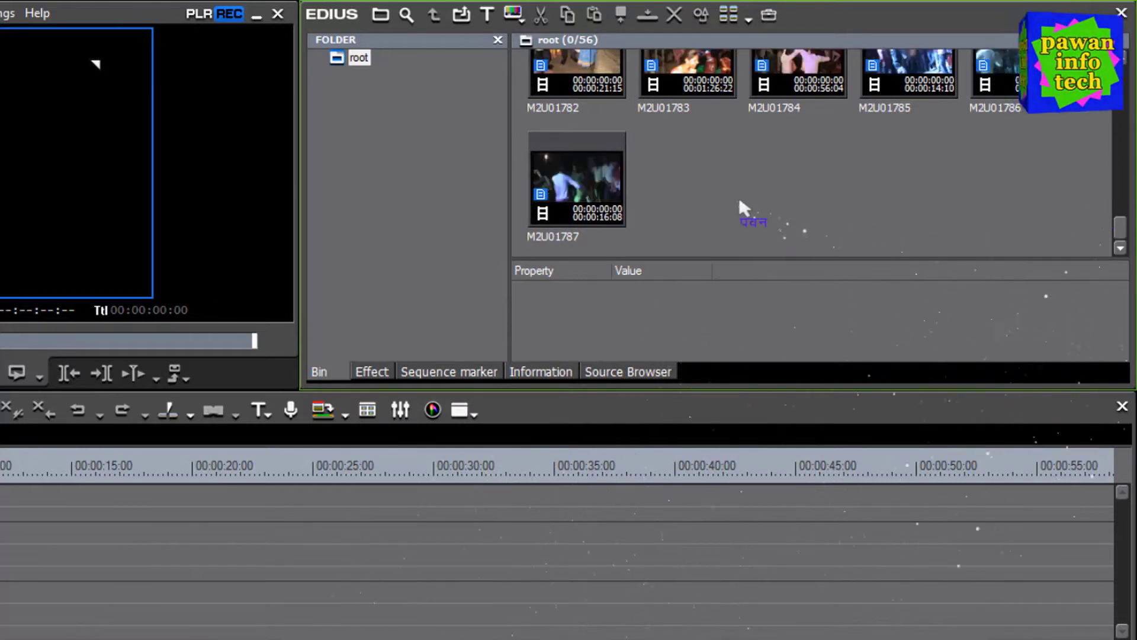
right_click(674, 163)
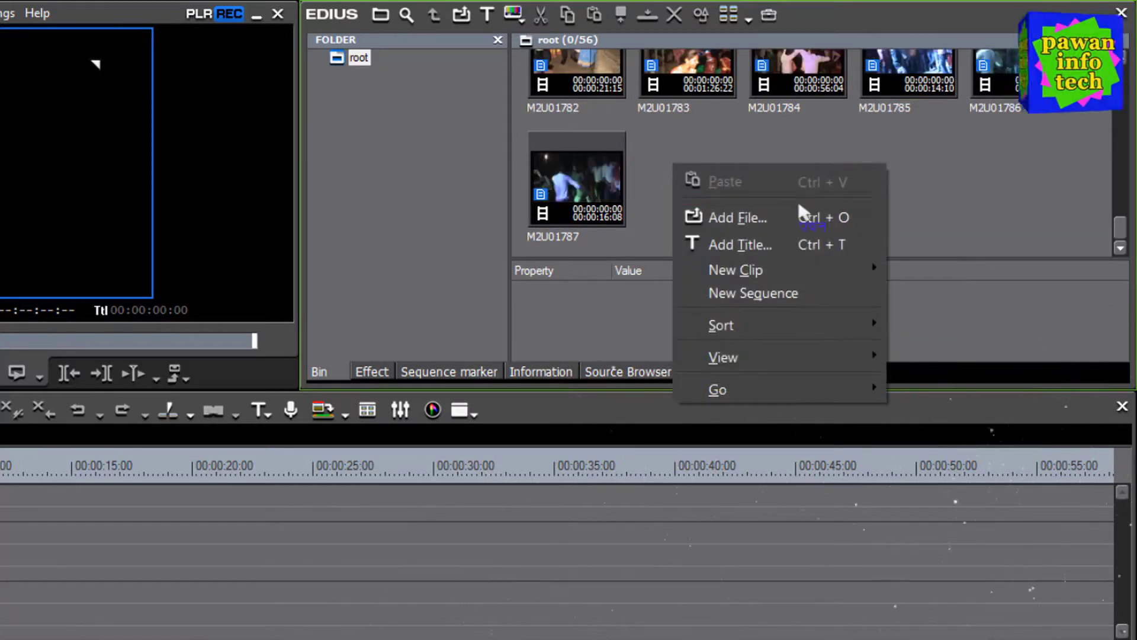
left_click(741, 220)
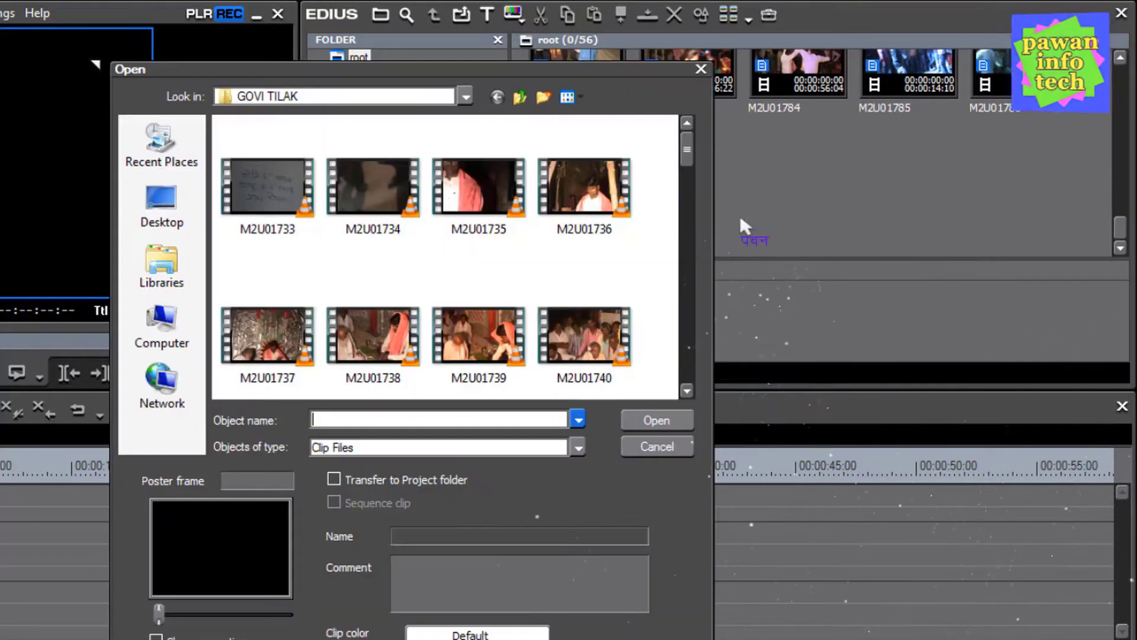
left_click(516, 285)
key("BackSpace")
key("BackSpace")
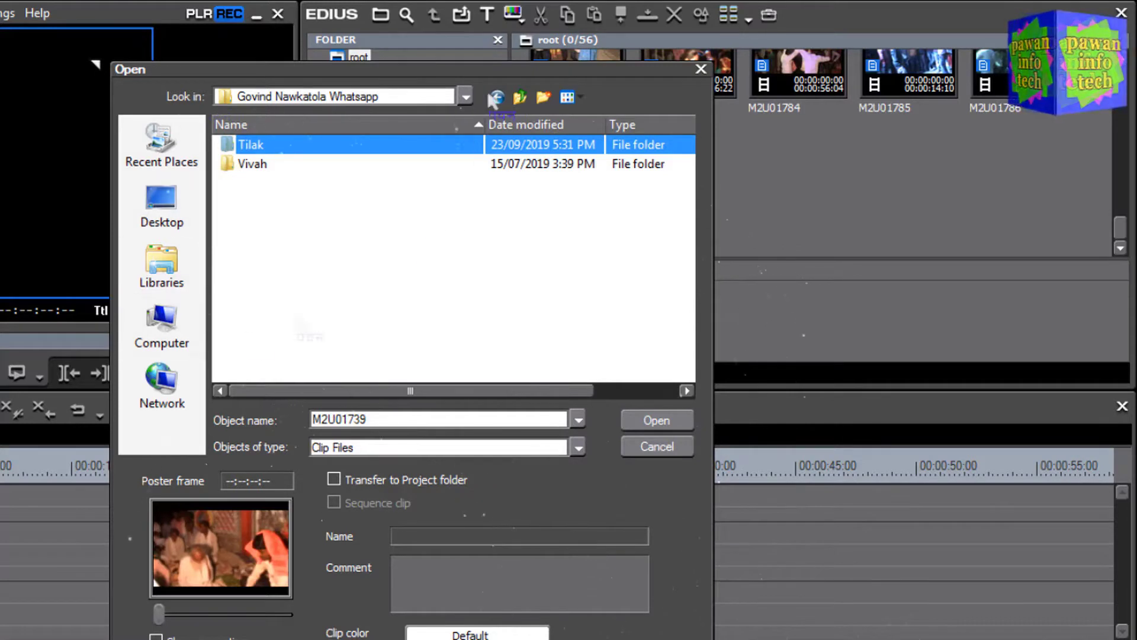
left_click(556, 257)
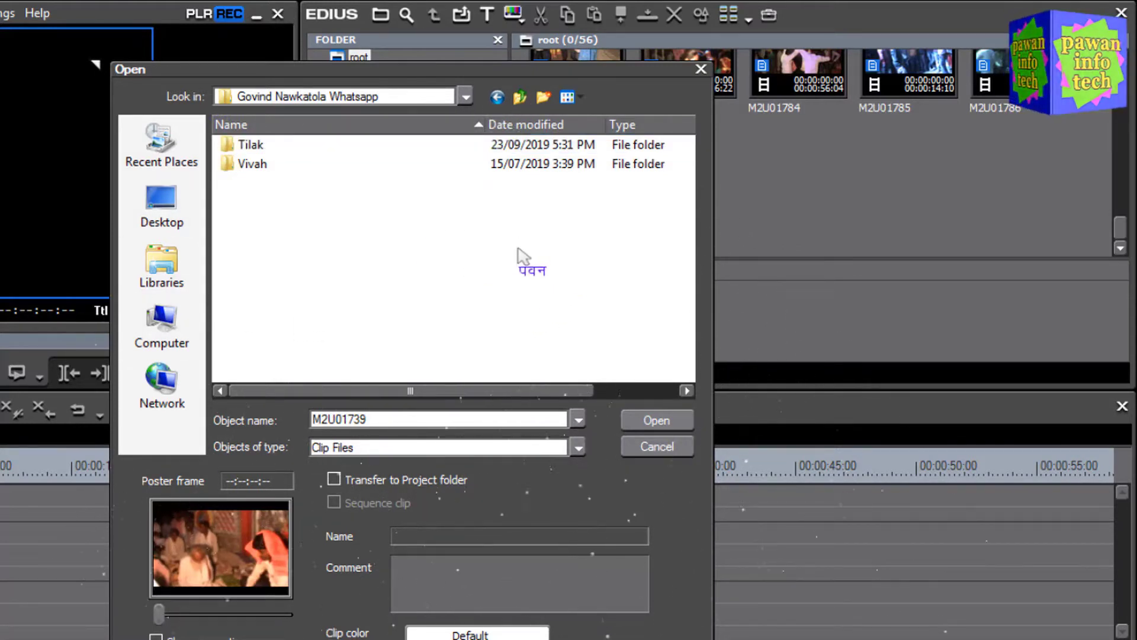
double_click(263, 164)
left_click(290, 192)
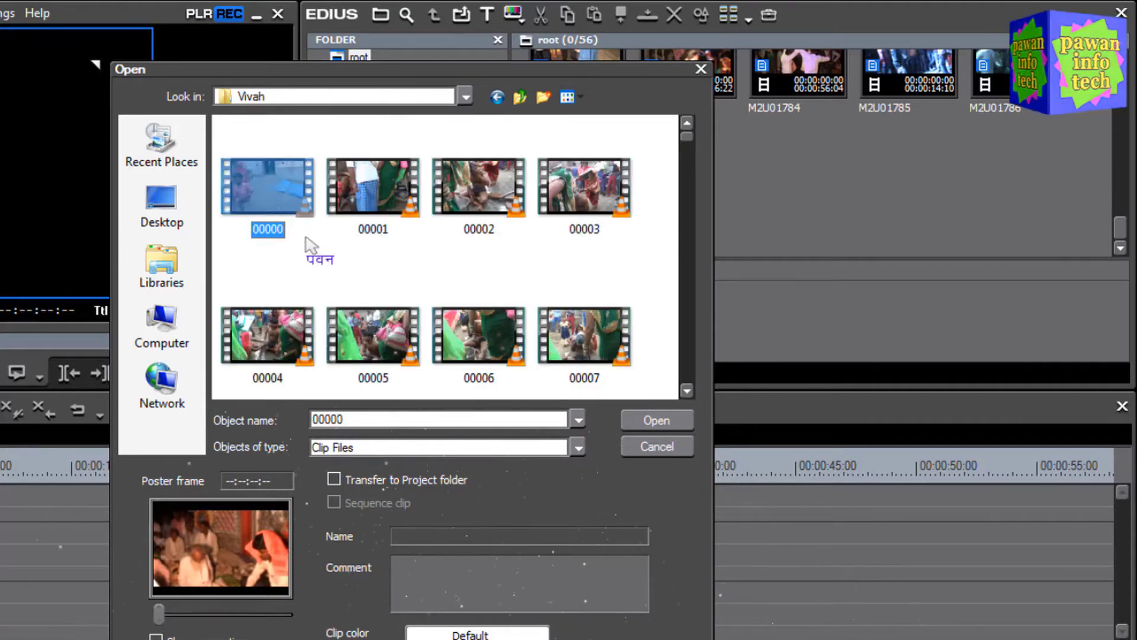
key("ctrl+a")
left_click(651, 420)
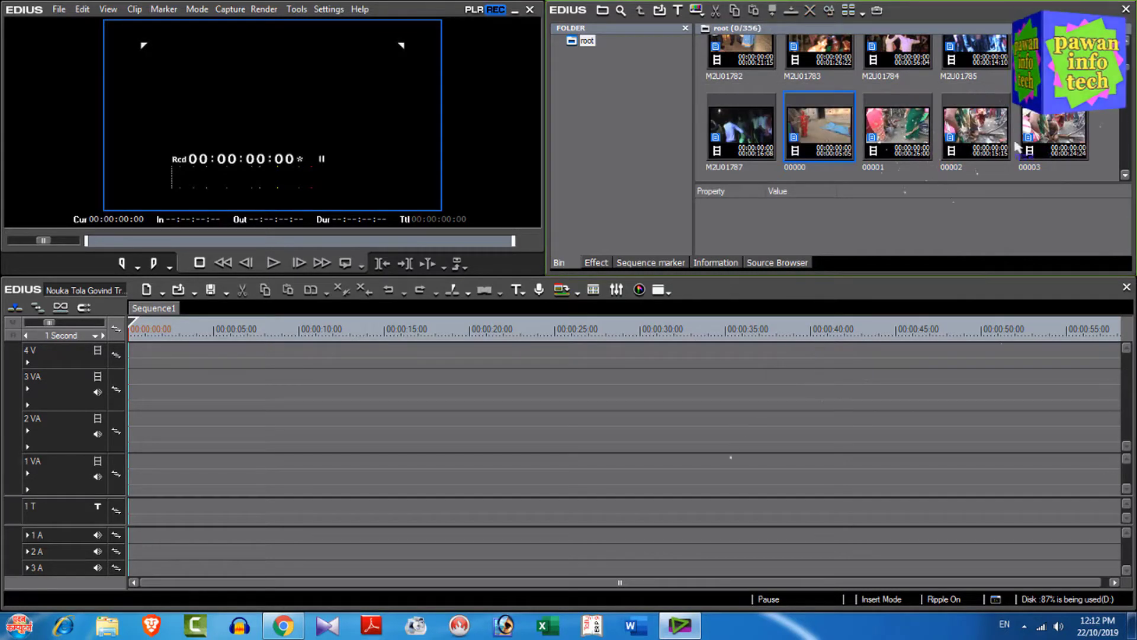
Step: Place all bin clips except Sequence1 on the 1 VA track, starting at 00:00:00:00
left_click(1107, 147)
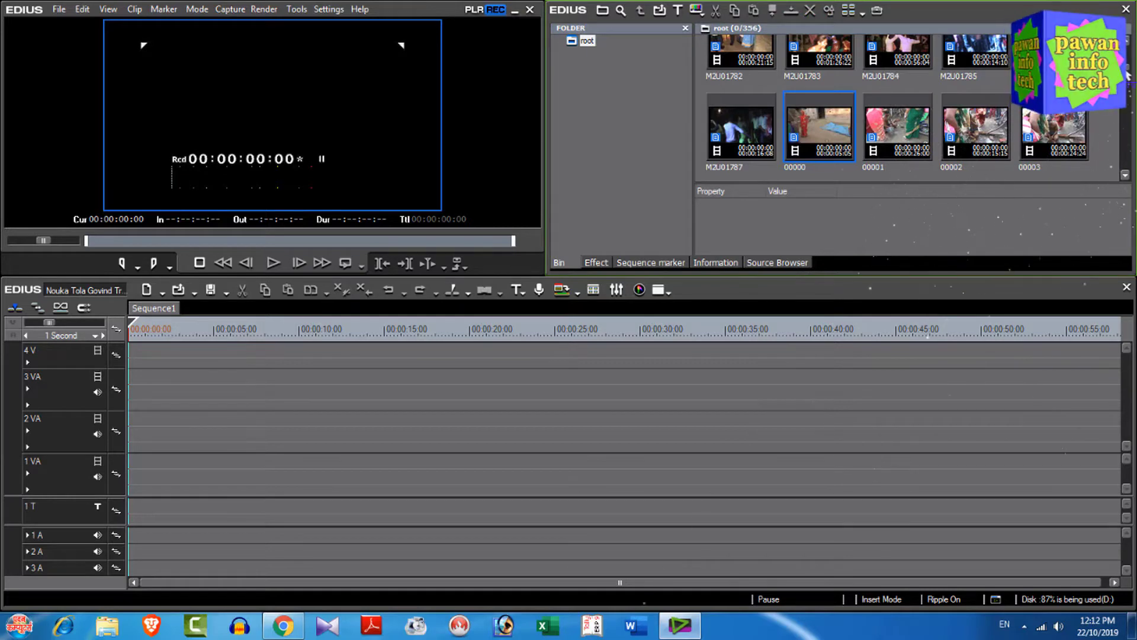
scroll(1125, 74, "up", 5)
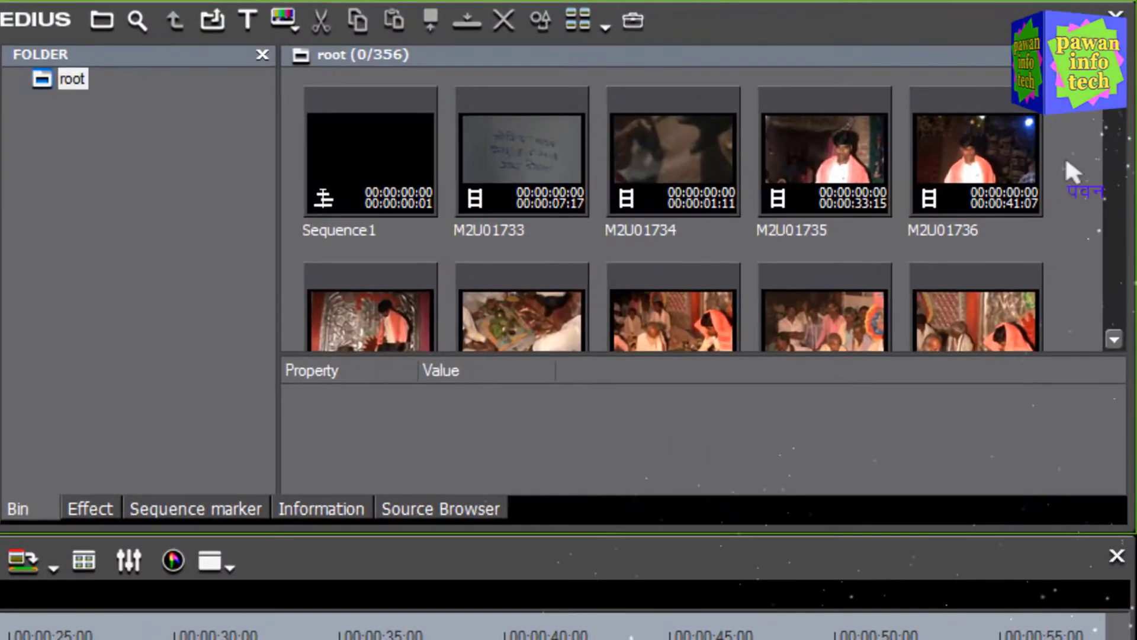
key("ctrl+a")
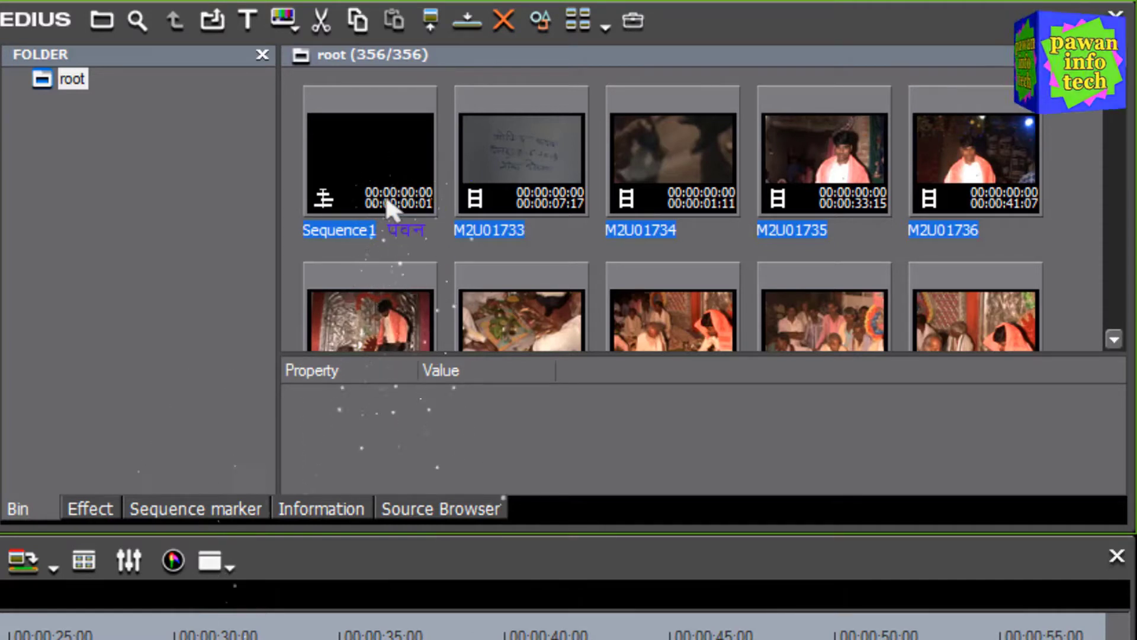
left_click(374, 163, "ctrl")
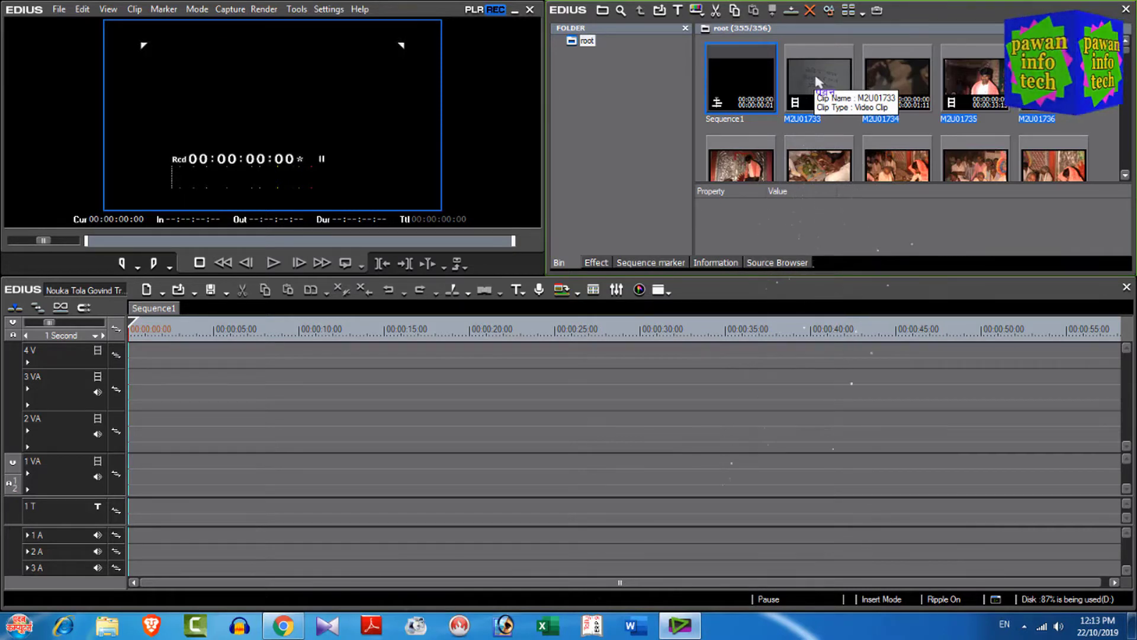
left_click_drag(814, 69, 132, 470)
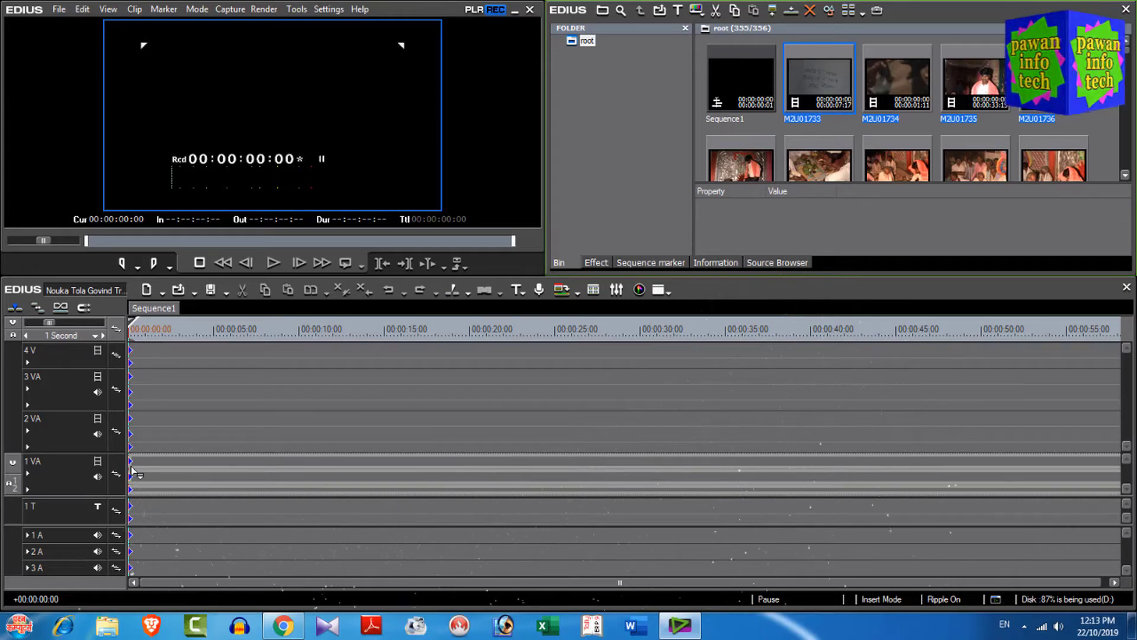
left_click_drag(132, 469, 132, 469)
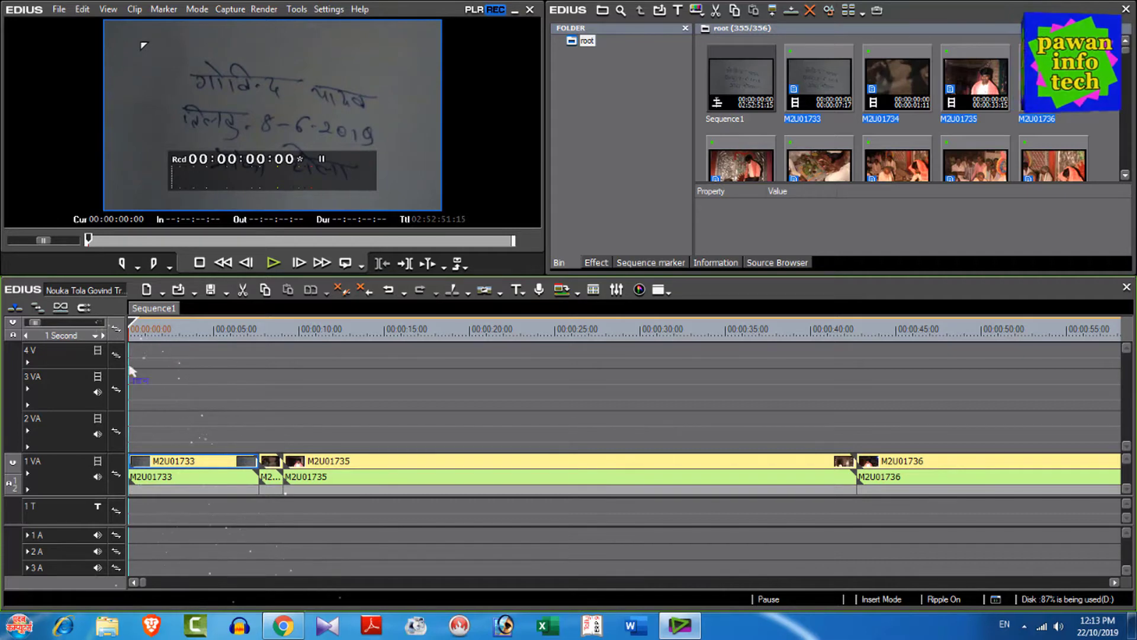
Step: Zoom the timeline out to Fit and back in to the 30 Seconds scale to inspect the placed clips
key("ctrl+minus")
key("ctrl+minus")
key("ctrl+minus")
key("ctrl+minus")
key("ctrl+minus")
key("ctrl+minus")
key("ctrl+minus")
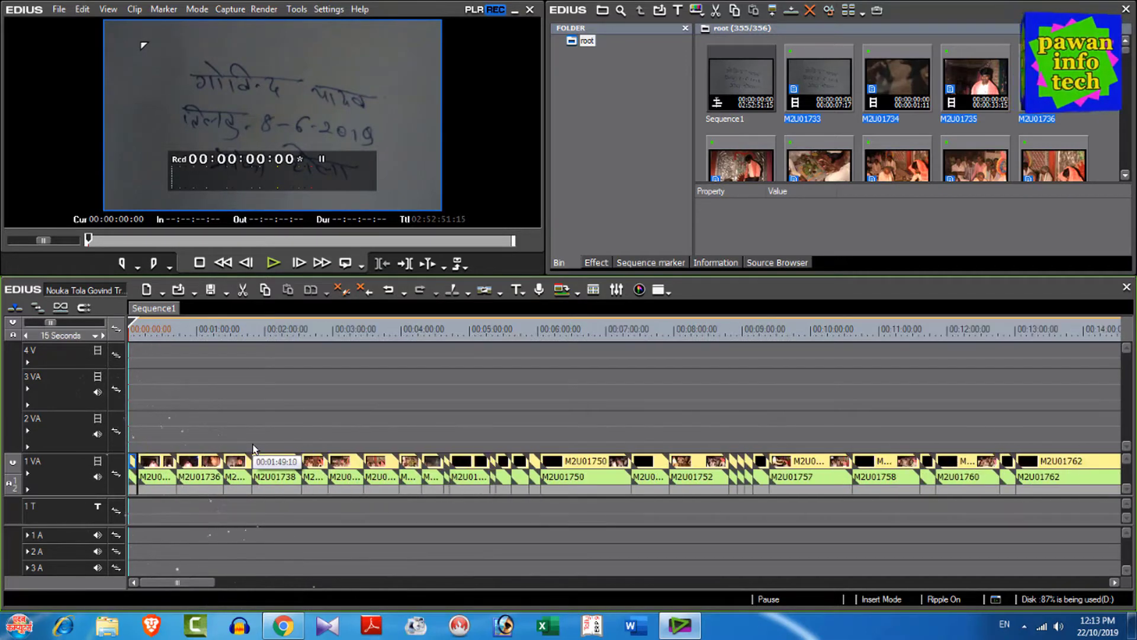
key("ctrl+minus")
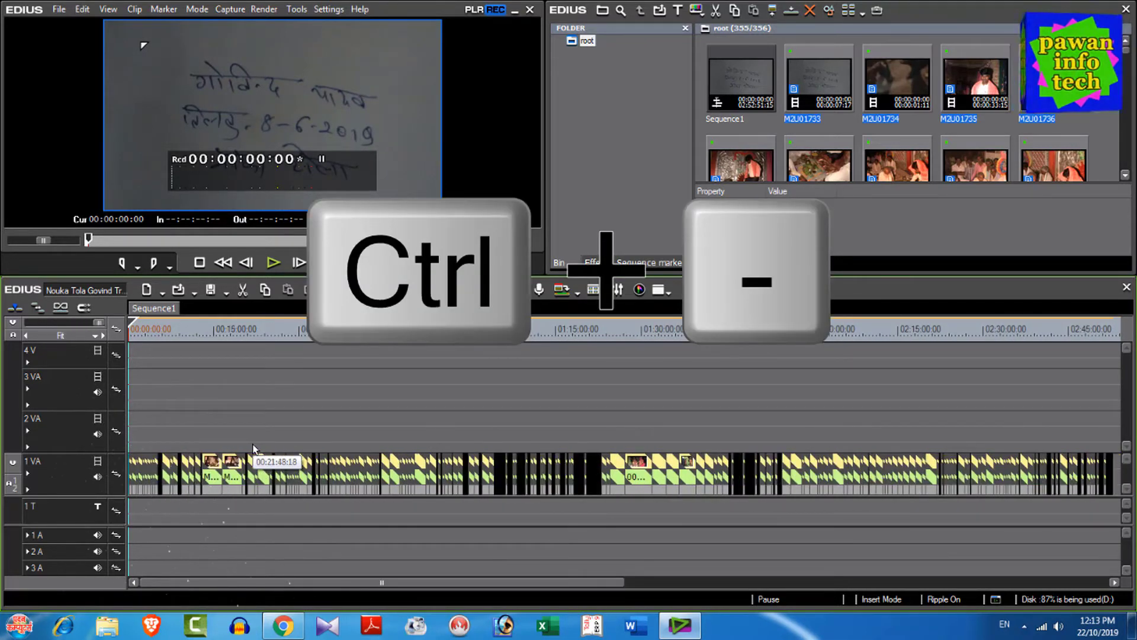
key("ctrl+plus")
key("ctrl+plus")
key("ctrl+plus")
key("ctrl+plus")
key("ctrl+plus")
key("ctrl+plus")
key("ctrl+plus")
key("ctrl+plus")
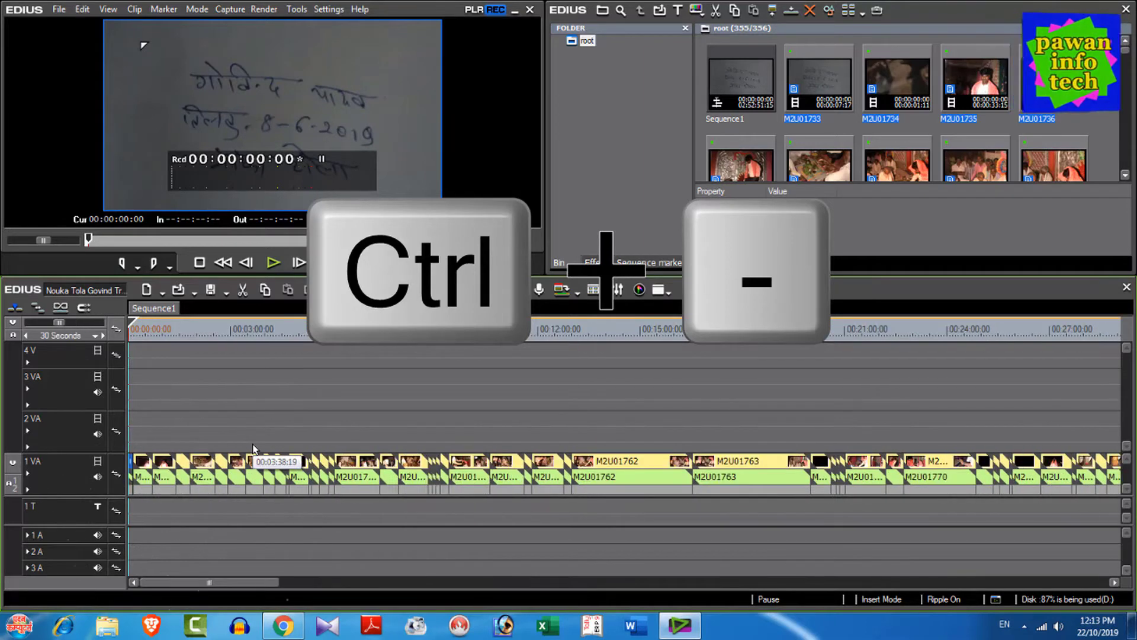
Step: Zoom the timeline out to the 5 Minutes scale and move the playhead to the end of the last clip
scroll(253, 446, "down", 6)
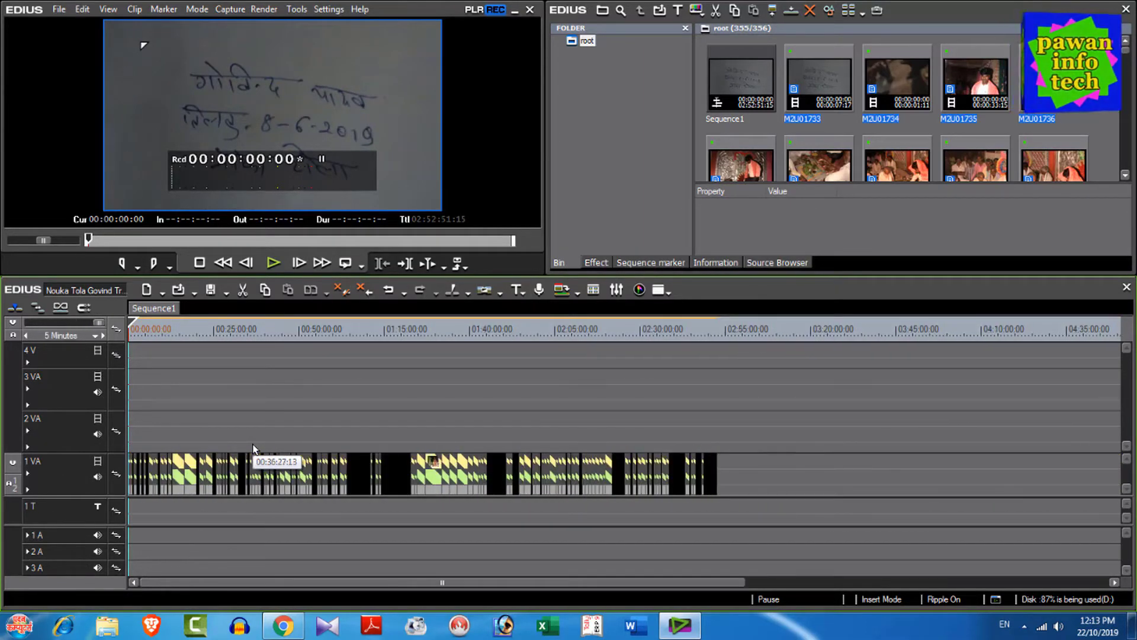
left_click_drag(155, 327, 724, 474)
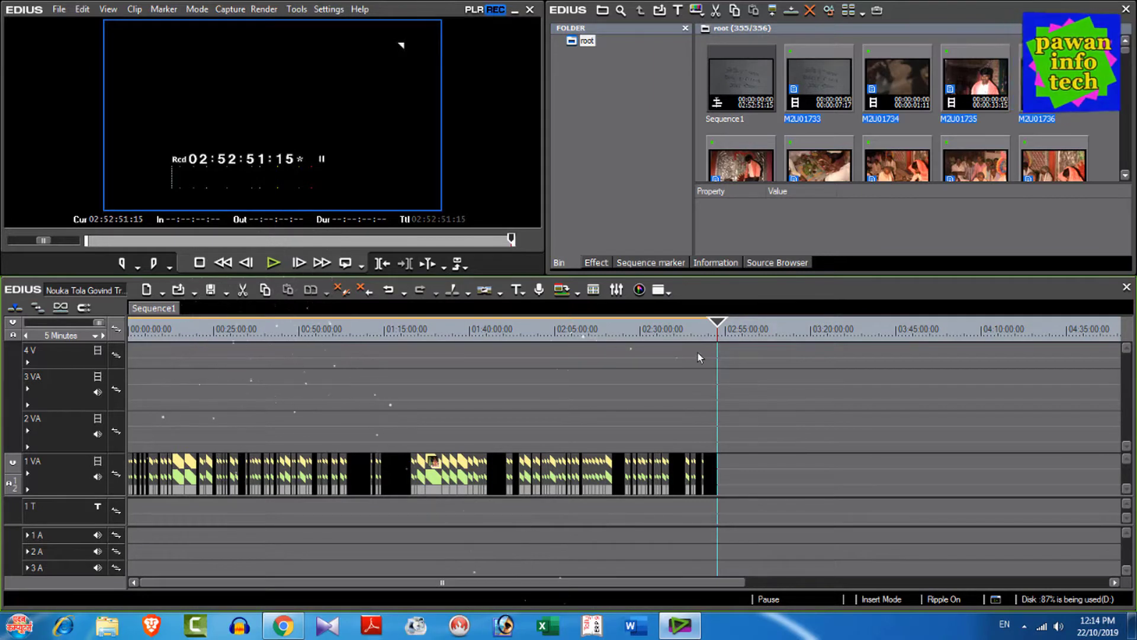
Step: Scrub the playhead through the clips on the 1 VA track and jump between the start and end of the sequence
key("Home")
left_click(737, 350)
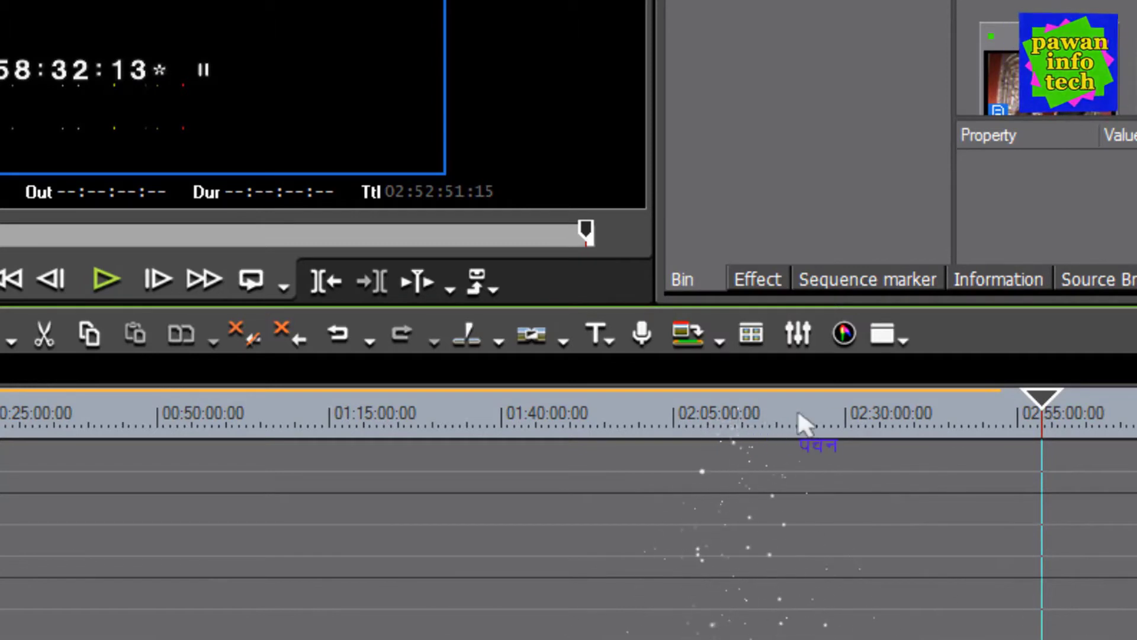
left_click(626, 418)
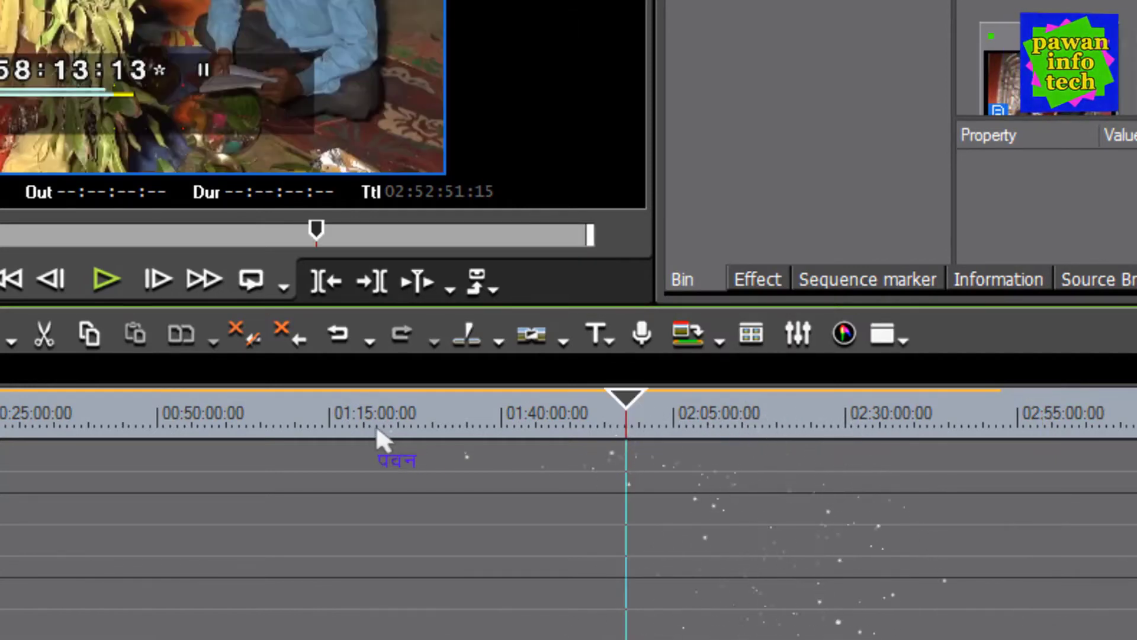
left_click(359, 418)
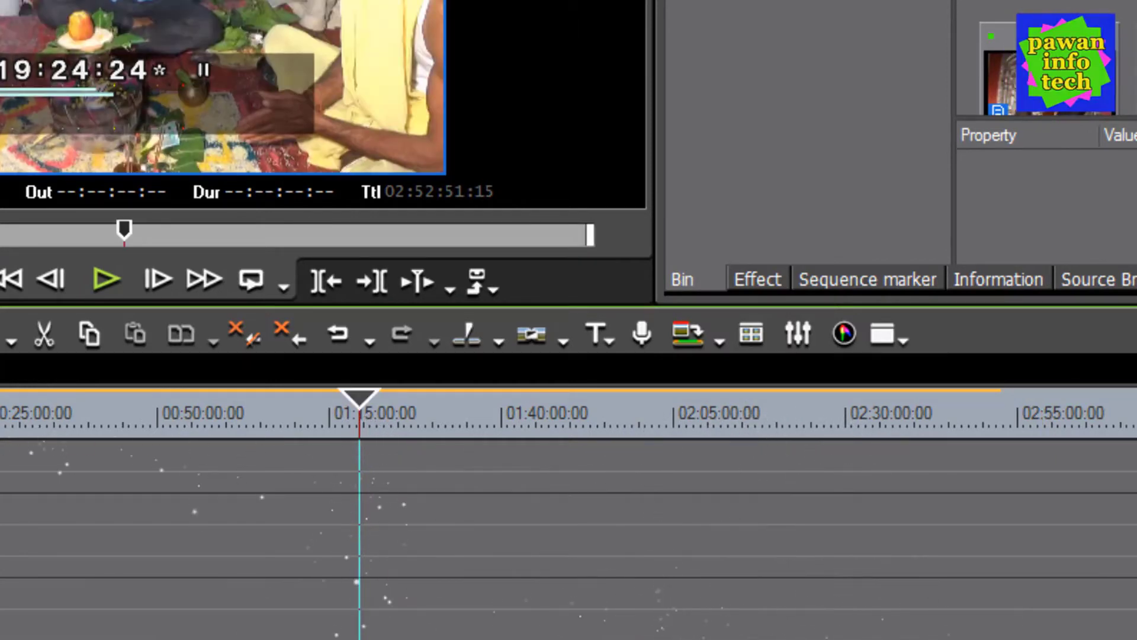
left_click_drag(6, 418, 792, 422)
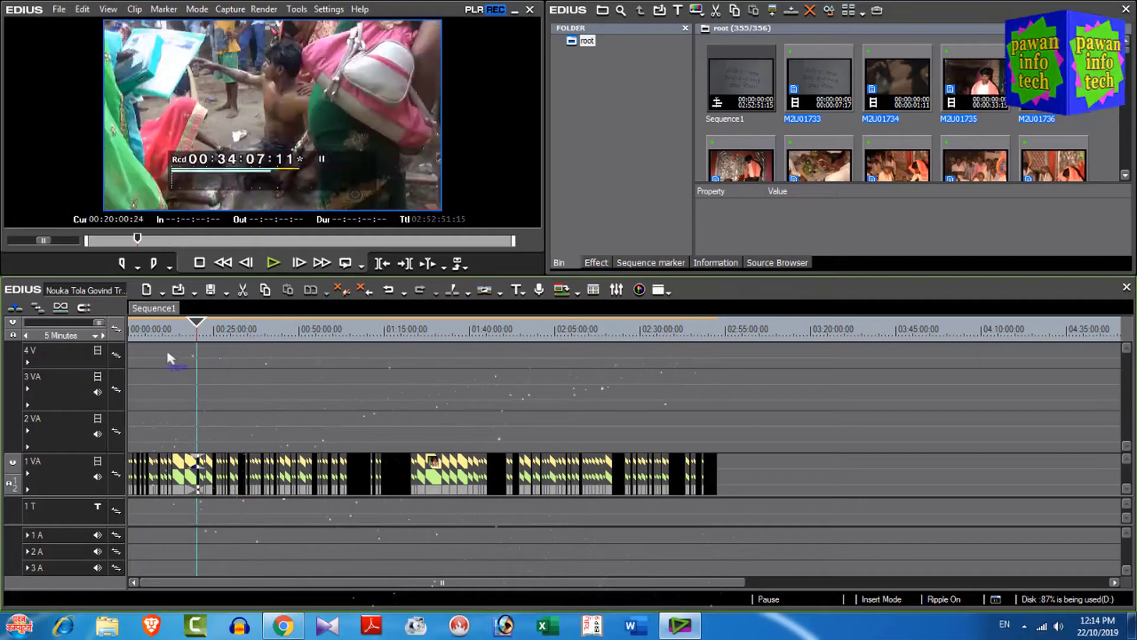
left_click_drag(126, 437, 716, 476)
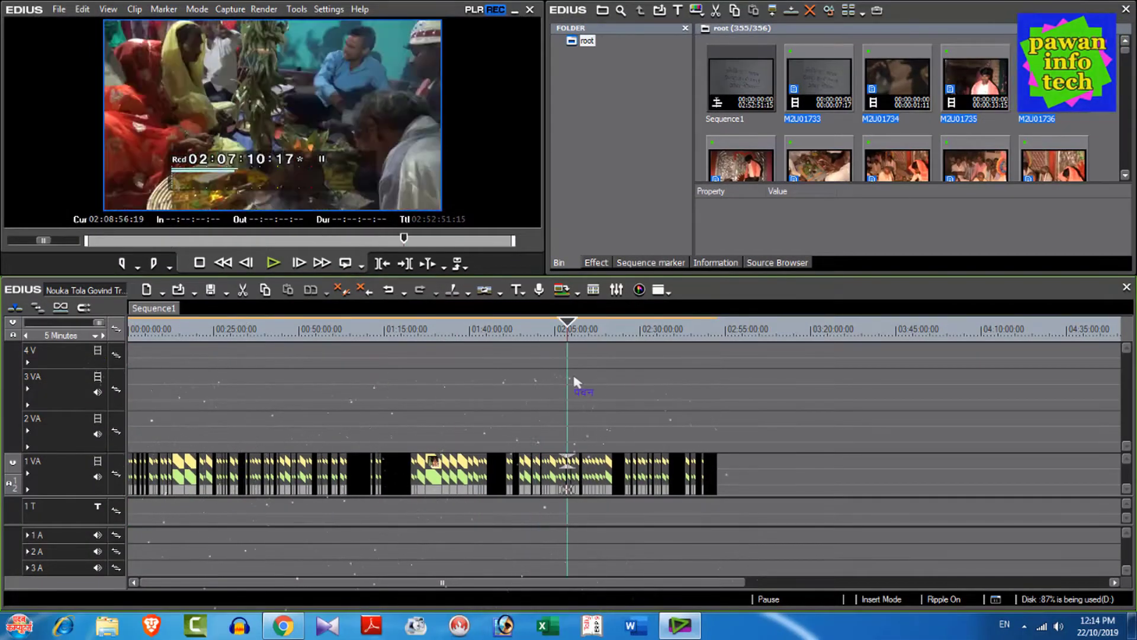
left_click_drag(575, 382, 480, 375)
key("Home")
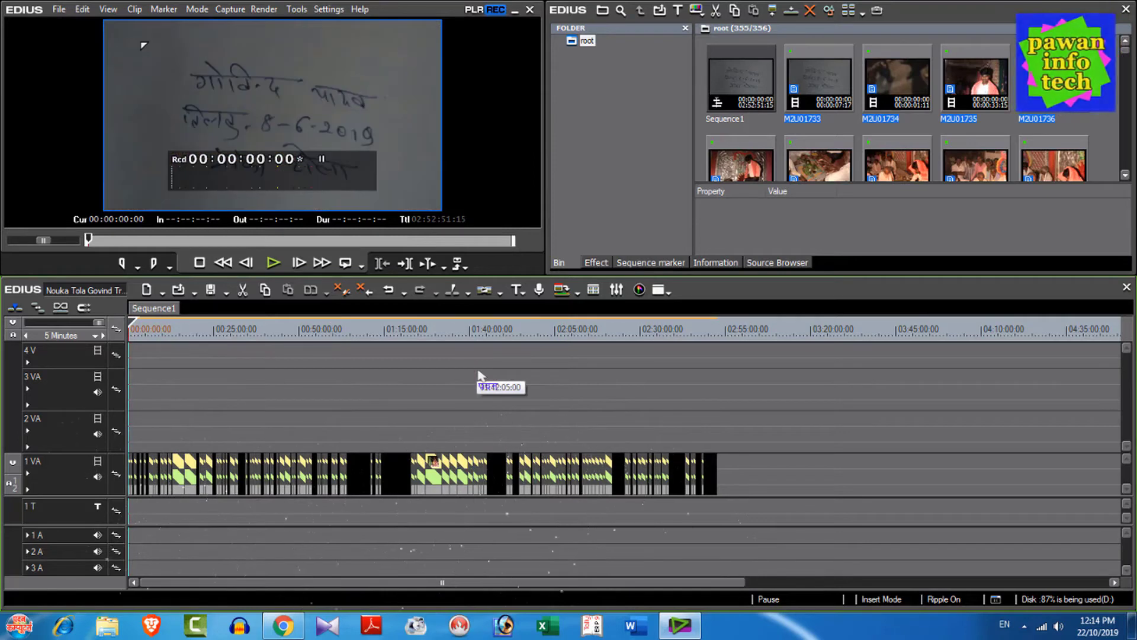
key("End")
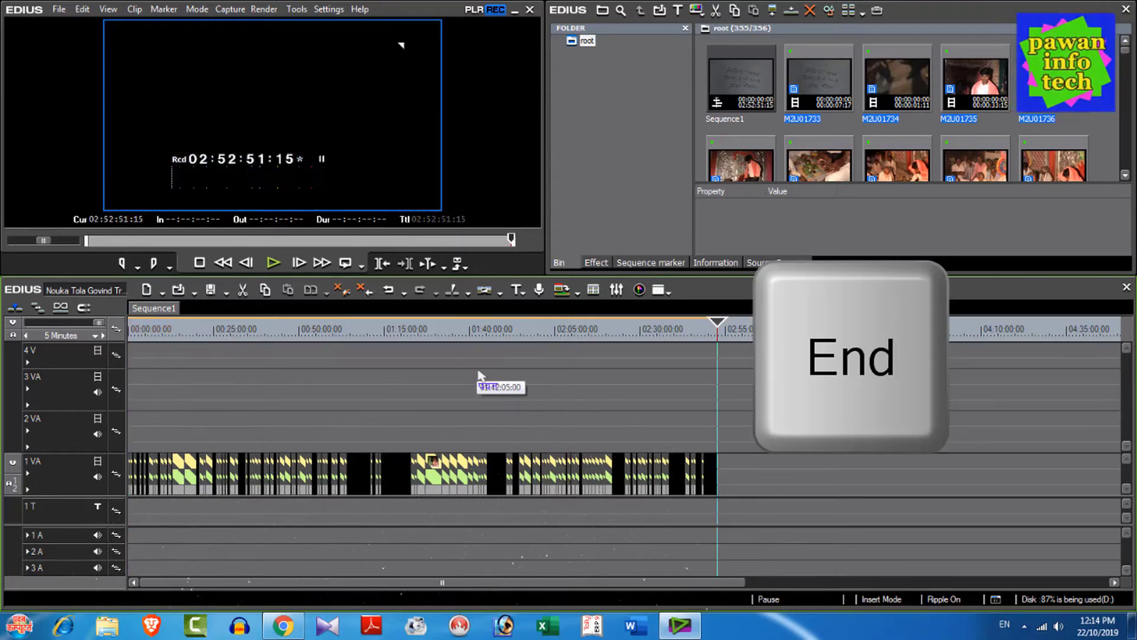
Step: Return the playhead to 00:00:00:00 and delete all clips from the timeline
key("Home")
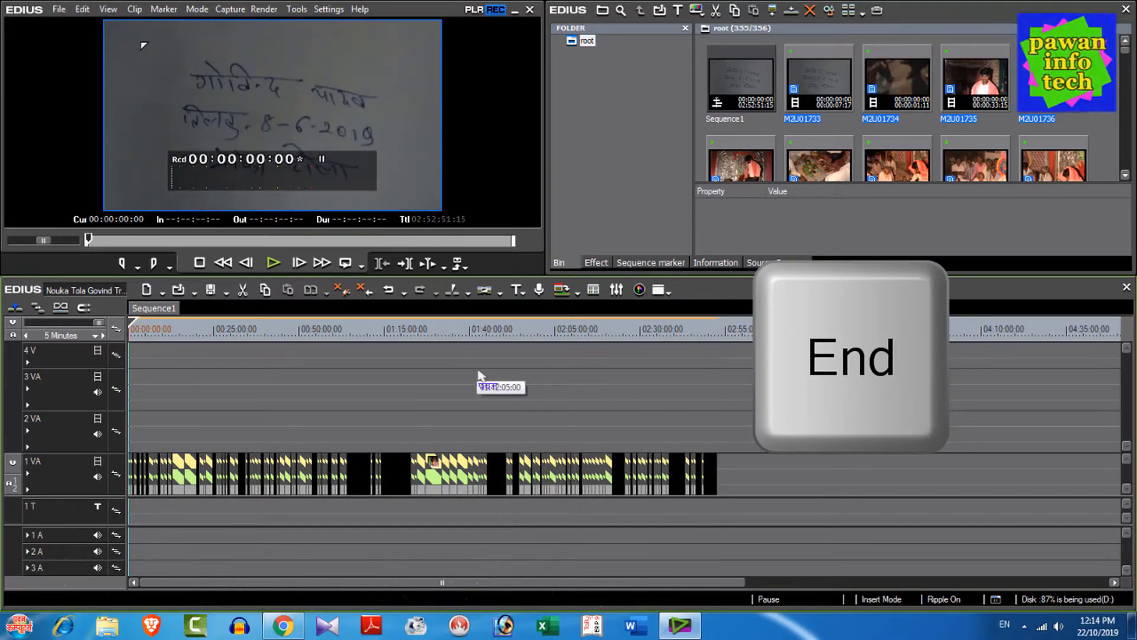
key("ctrl+a")
key("Delete")
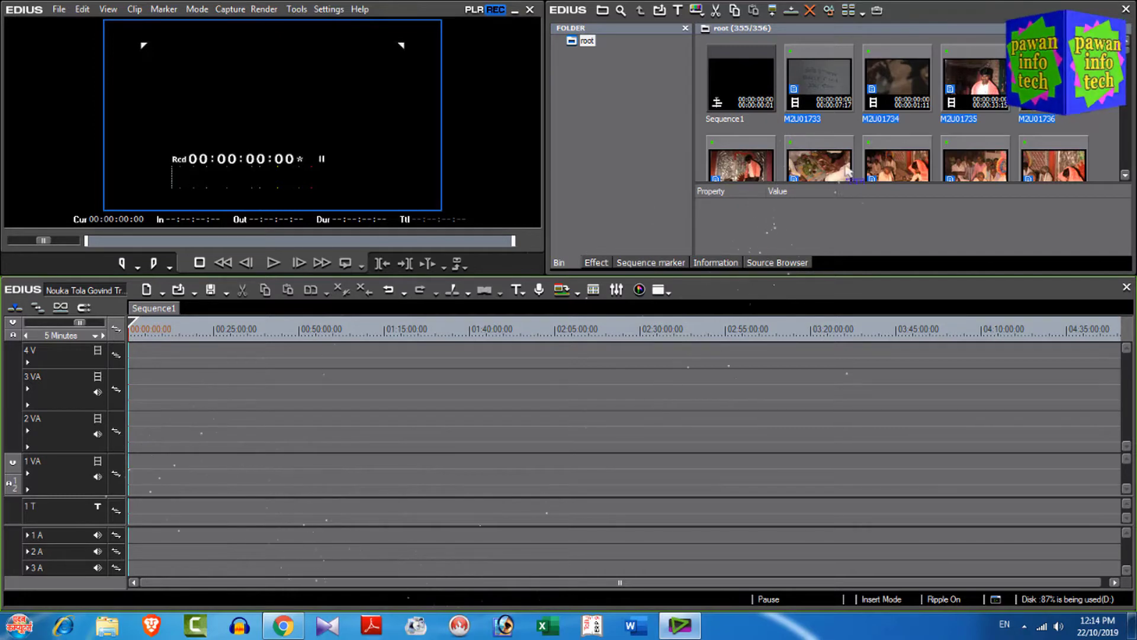
Step: Add all the selected bin clips, M2U01733 onward without Sequence1, to the timeline with Add to Timeline
left_click(815, 60)
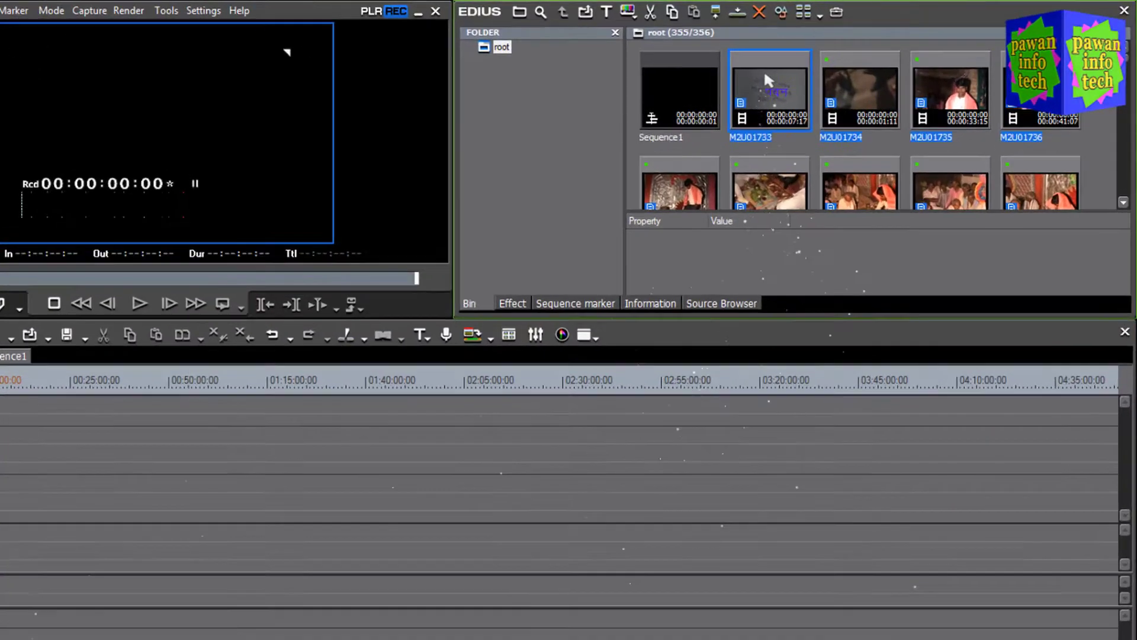
right_click(765, 79)
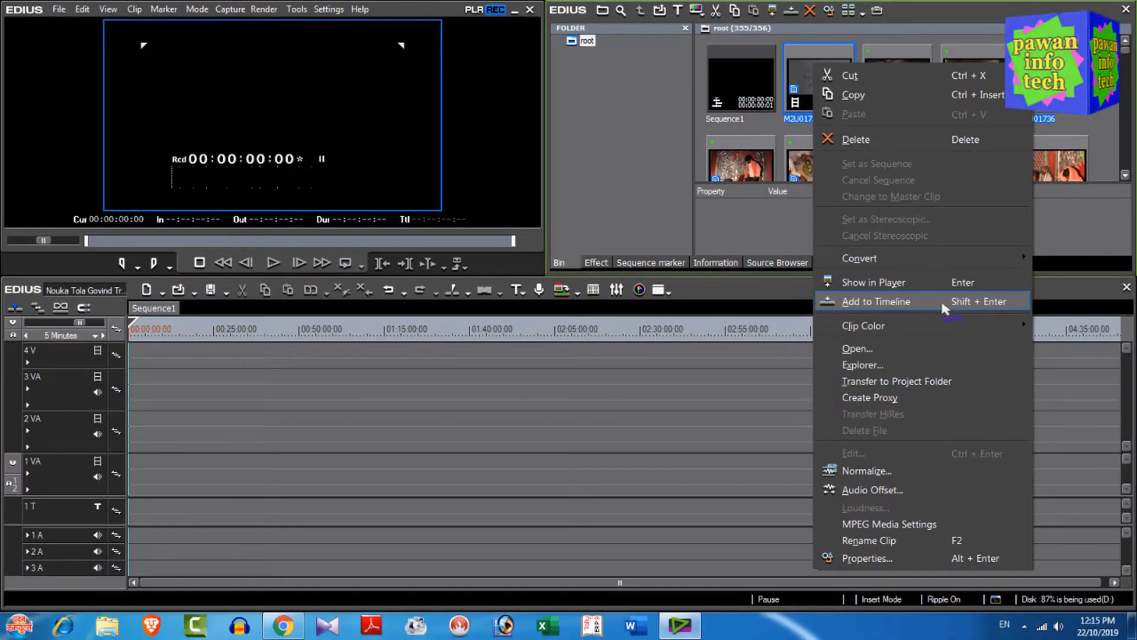
left_click(944, 304)
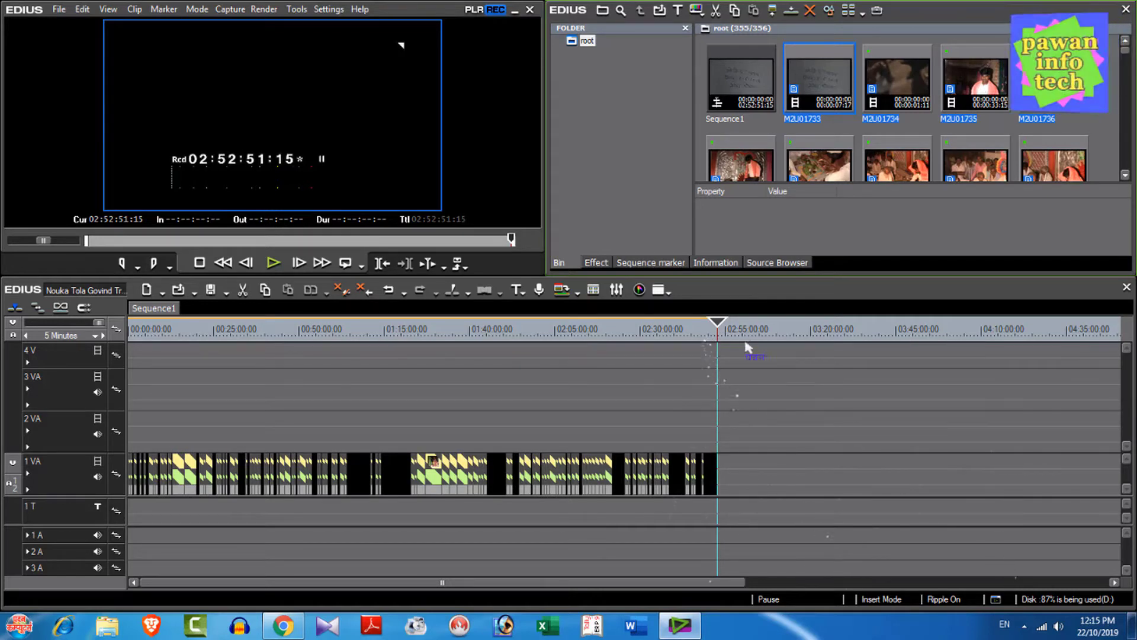
Step: Return to the sequence start, show the timeline at the 0.5 Second scale and play through the first three clips
left_click(704, 330)
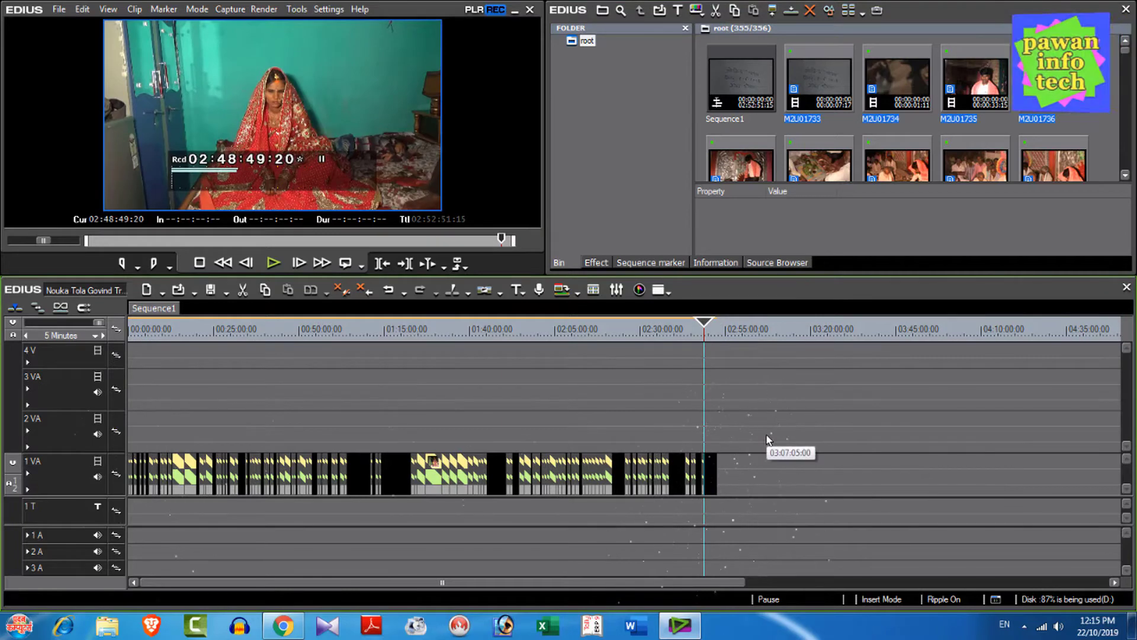
key("Home")
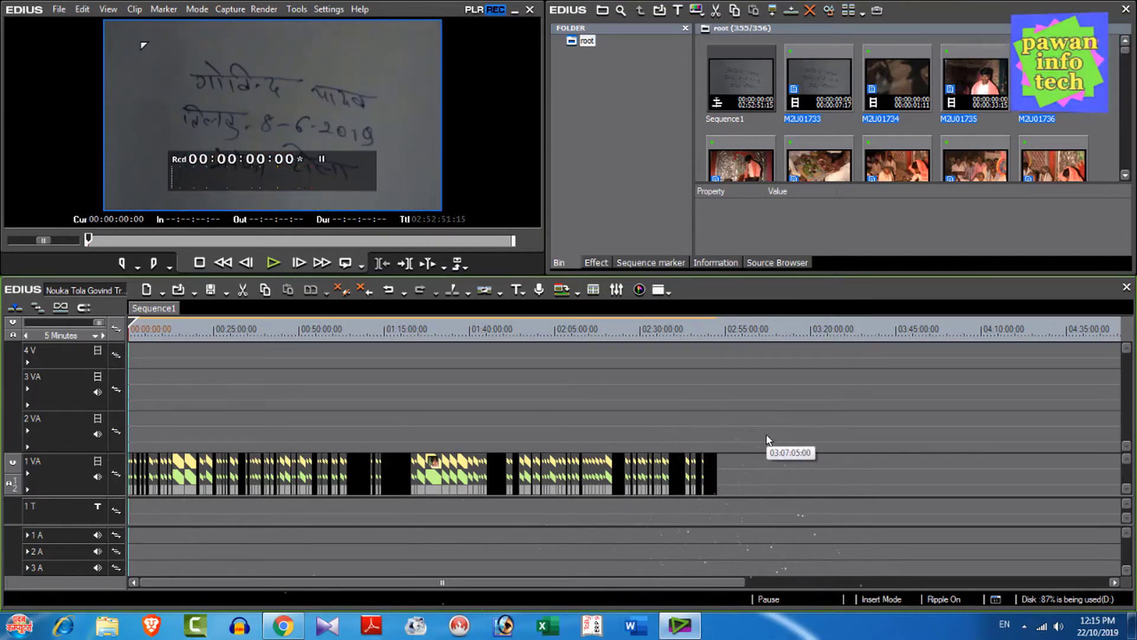
scroll(769, 439, "up", 9)
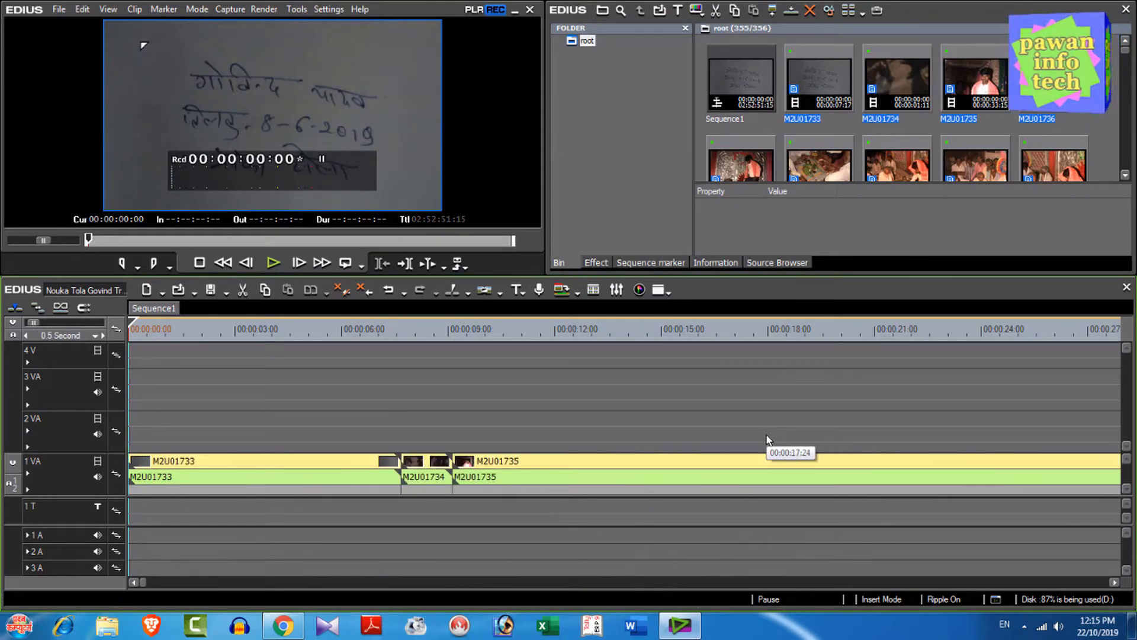
key("space")
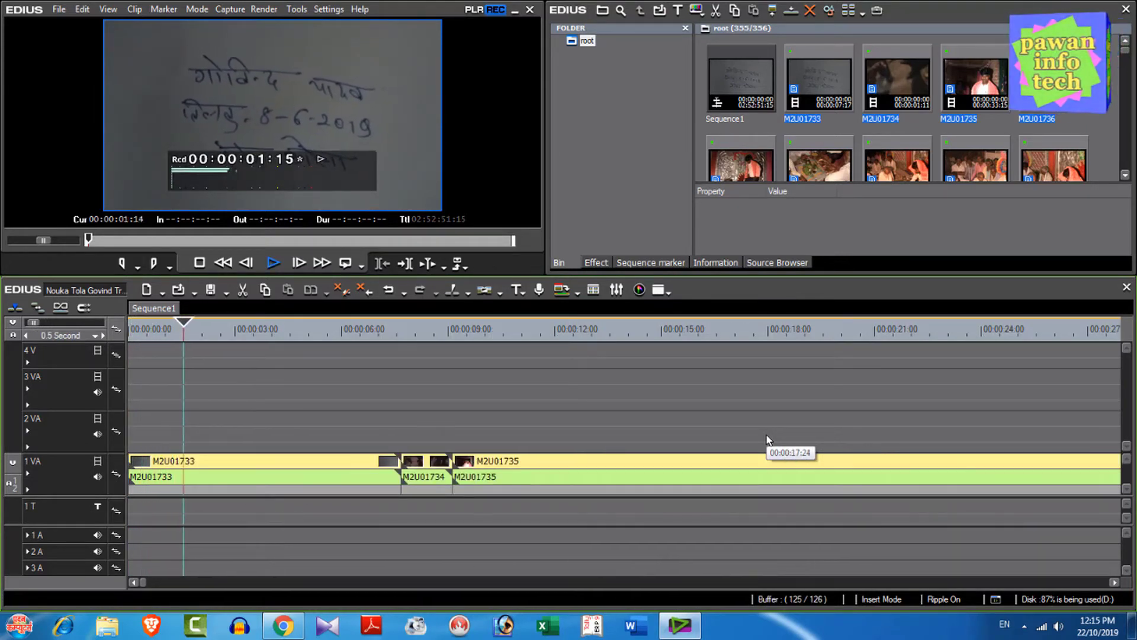
left_click(366, 331)
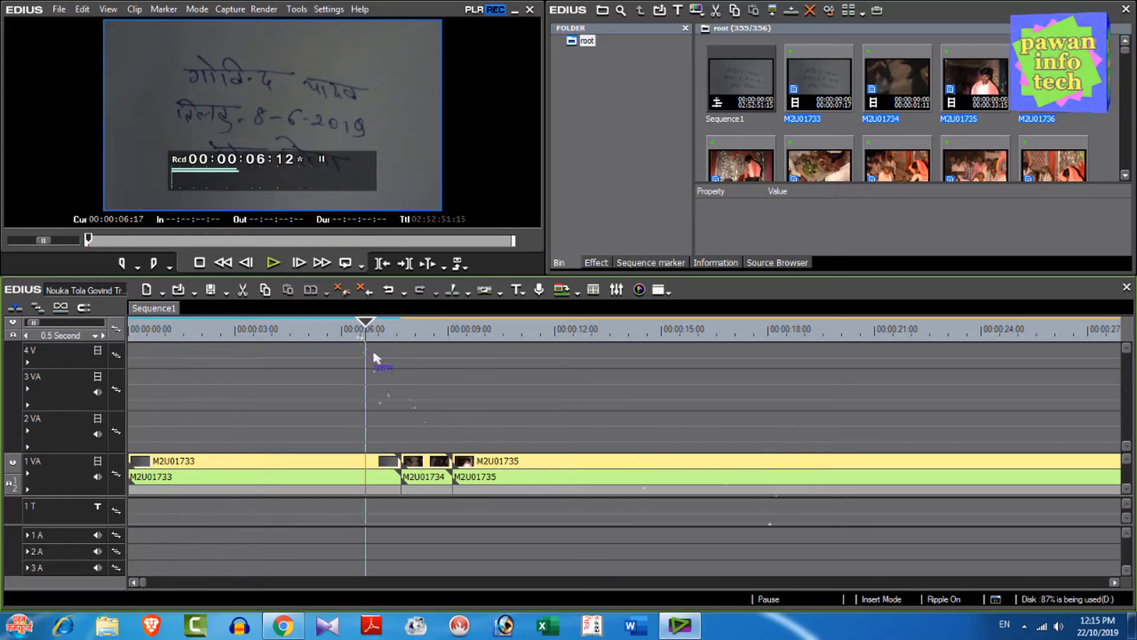
key("space")
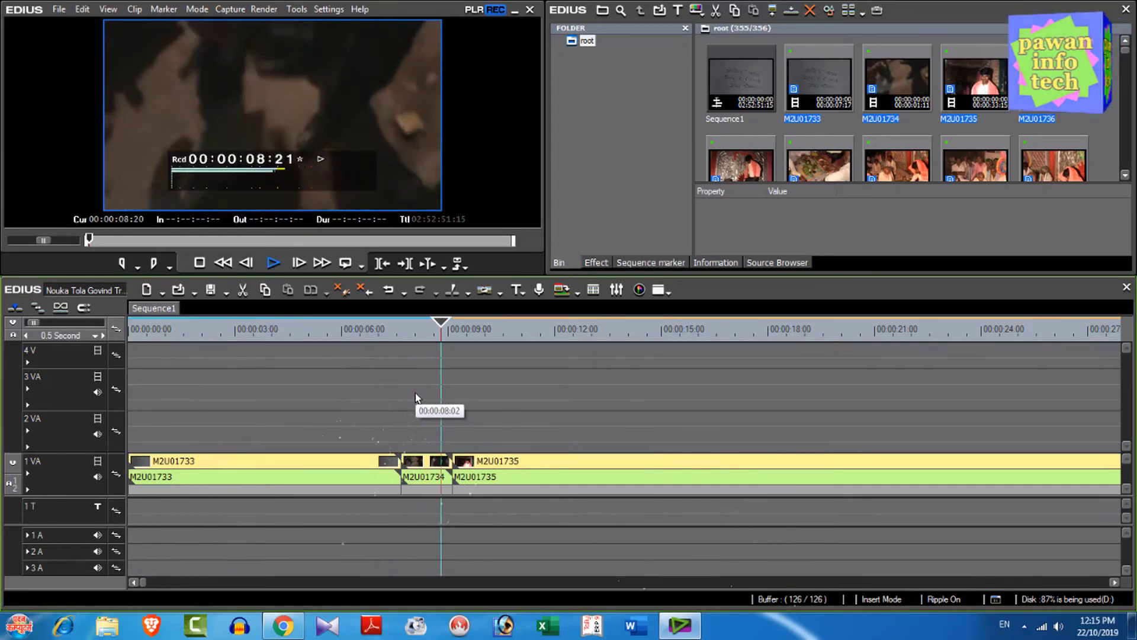
key("space")
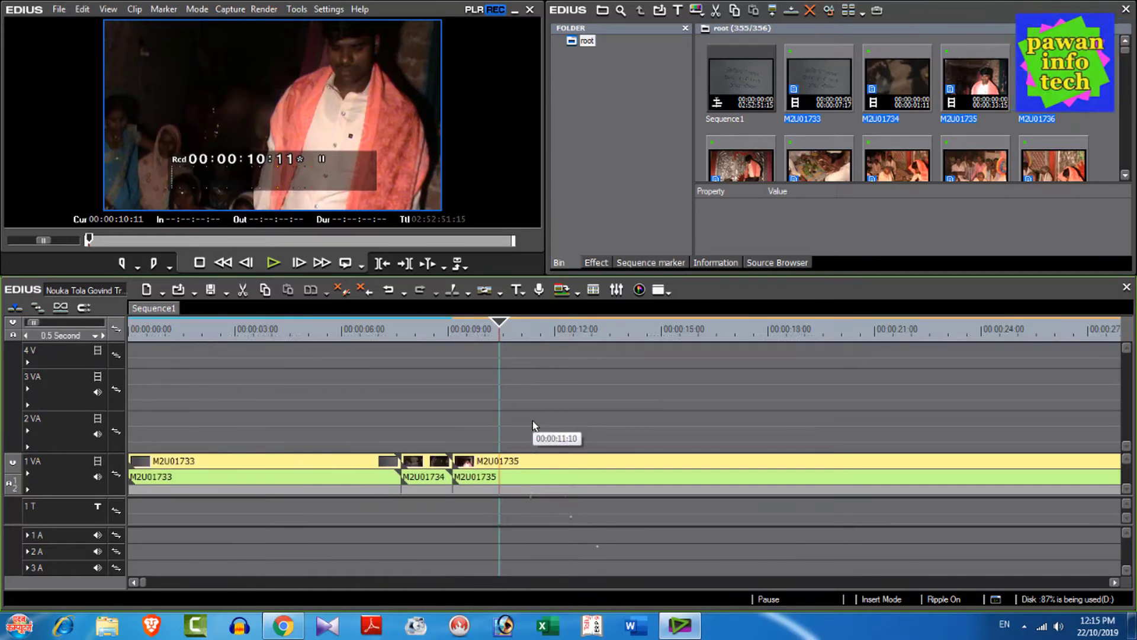
Step: Fit the whole sequence in the timeline, mute the 1 VA track's audio and preview the playback
key("ctrl+0")
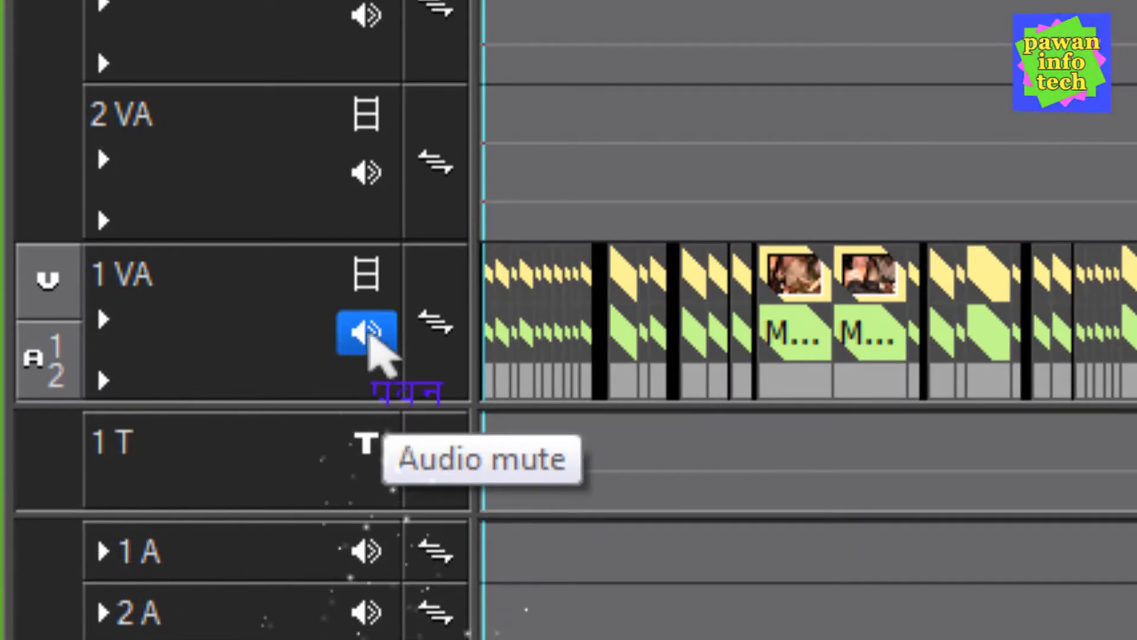
left_click(369, 335)
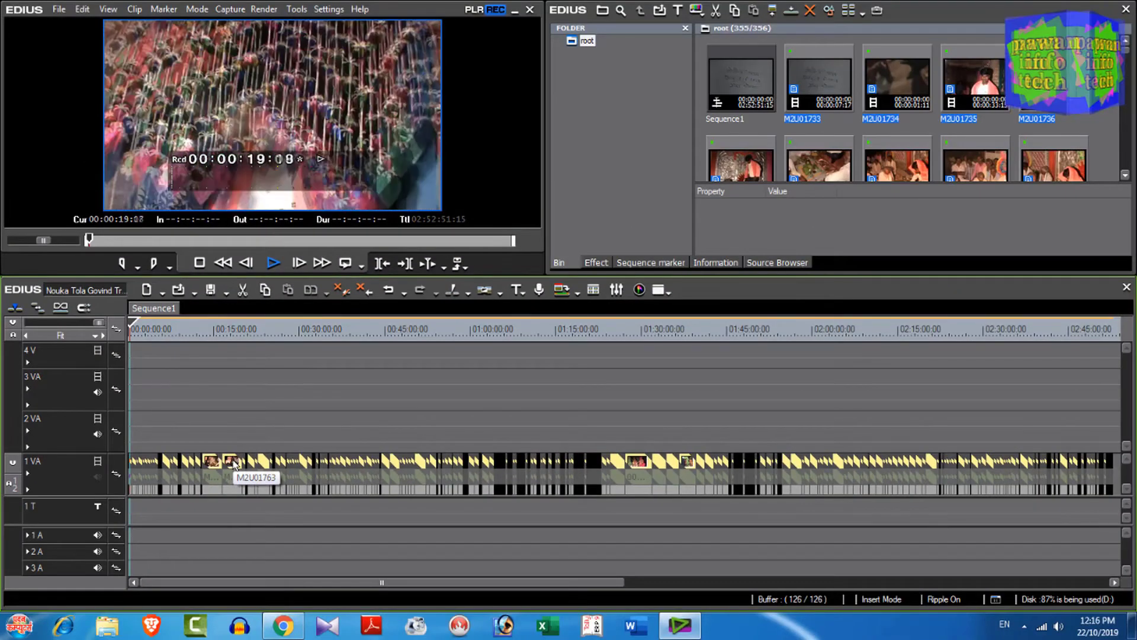
key("space")
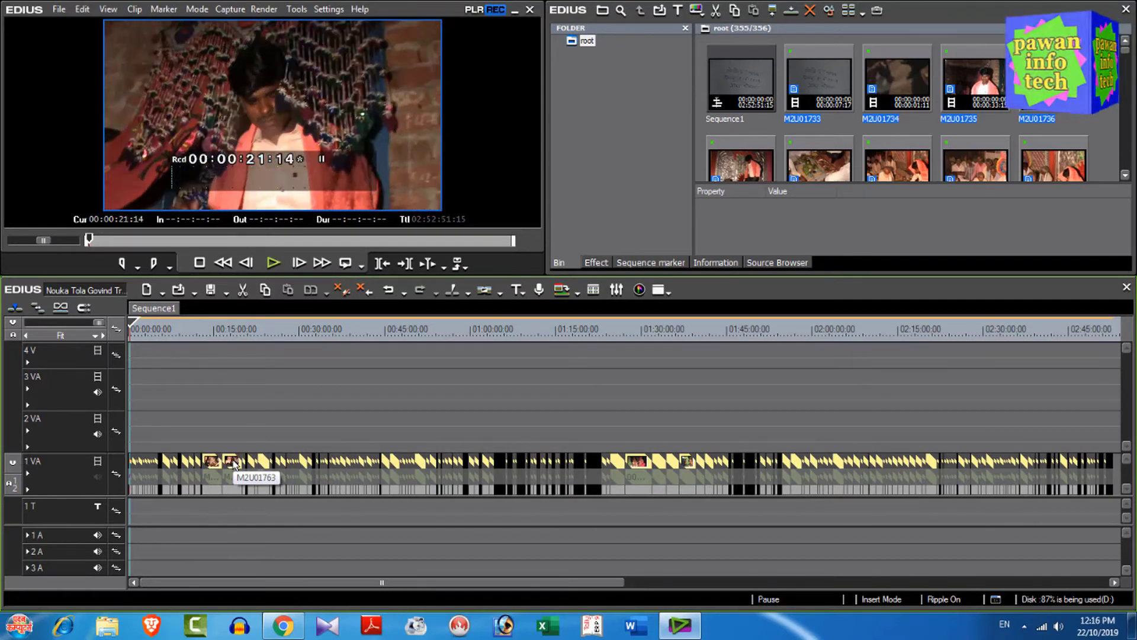
Step: Examine the clips on the 1 VA track at several timeline scales, finishing at the 5 Seconds scale from the sequence start
scroll(189, 410, "up", 3)
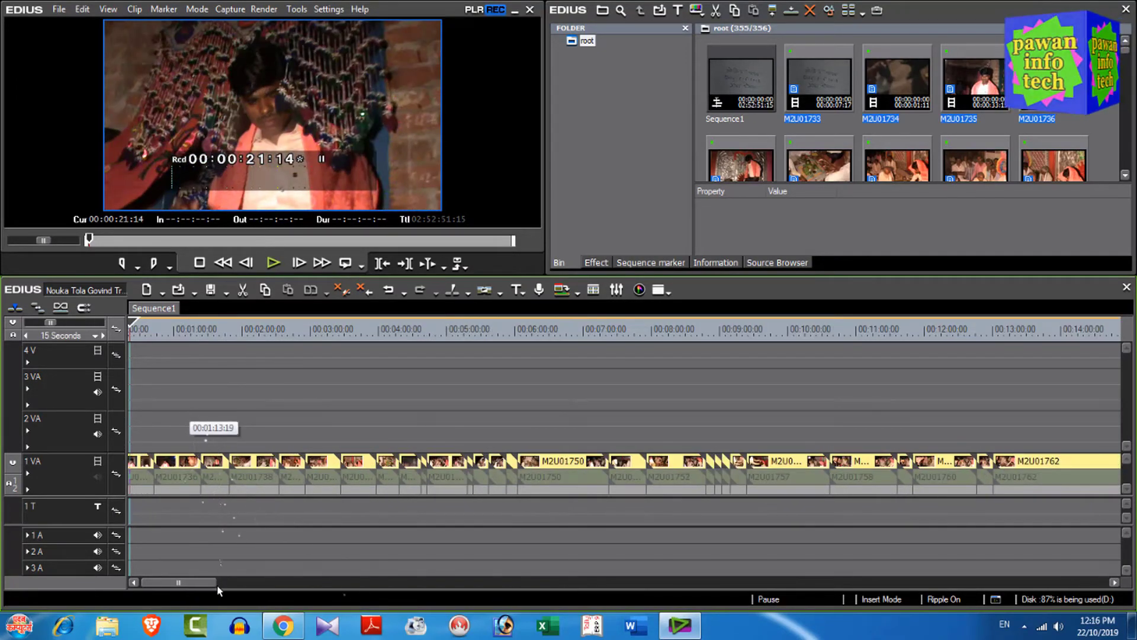
left_click_drag(209, 589, 169, 589)
scroll(203, 461, "up", 5)
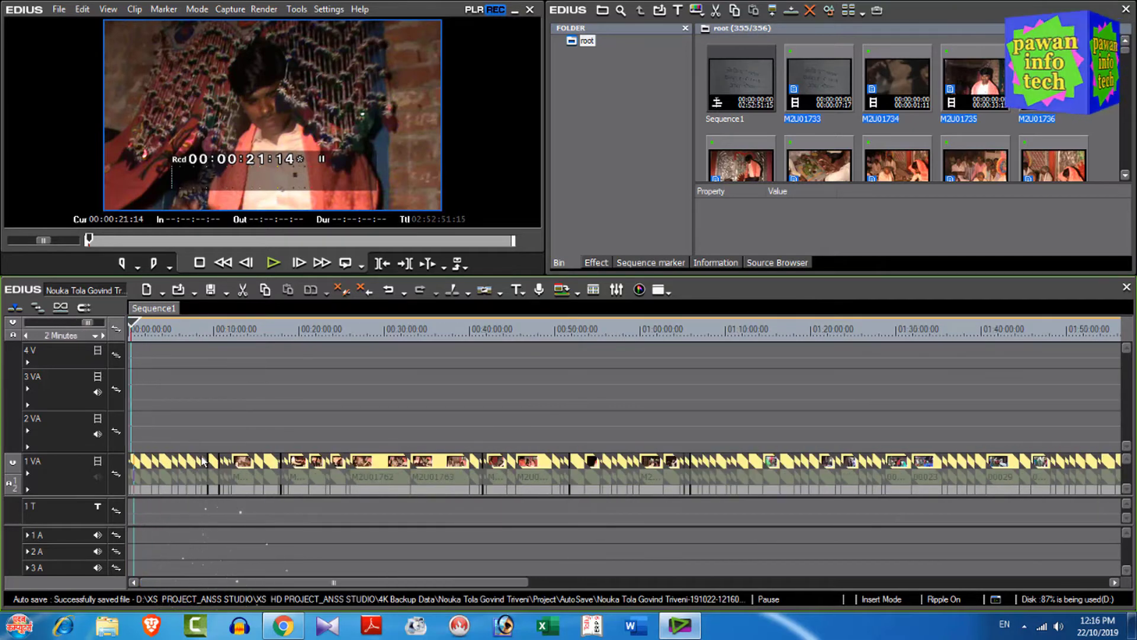
scroll(201, 461, "down", 5)
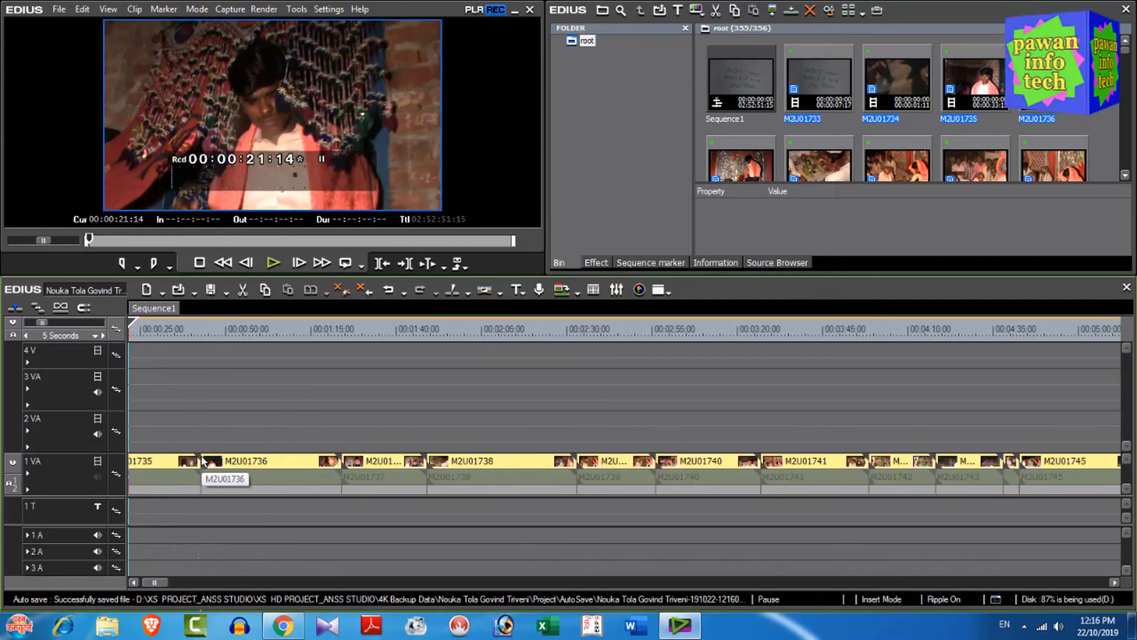
scroll(201, 463, "down", 2)
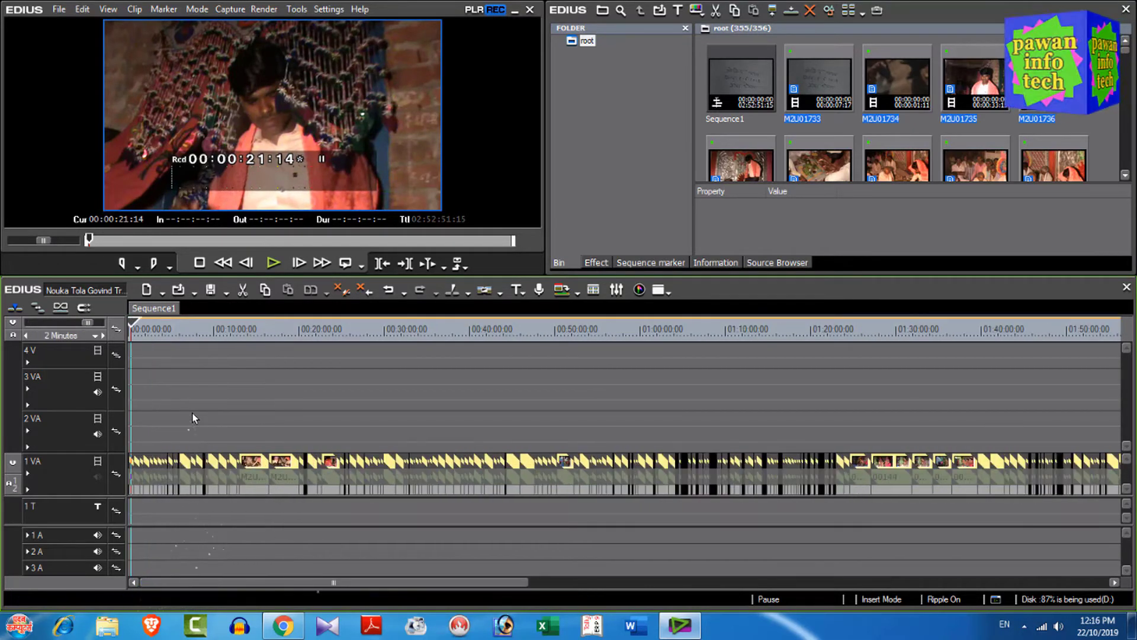
scroll(222, 543, "up", 6)
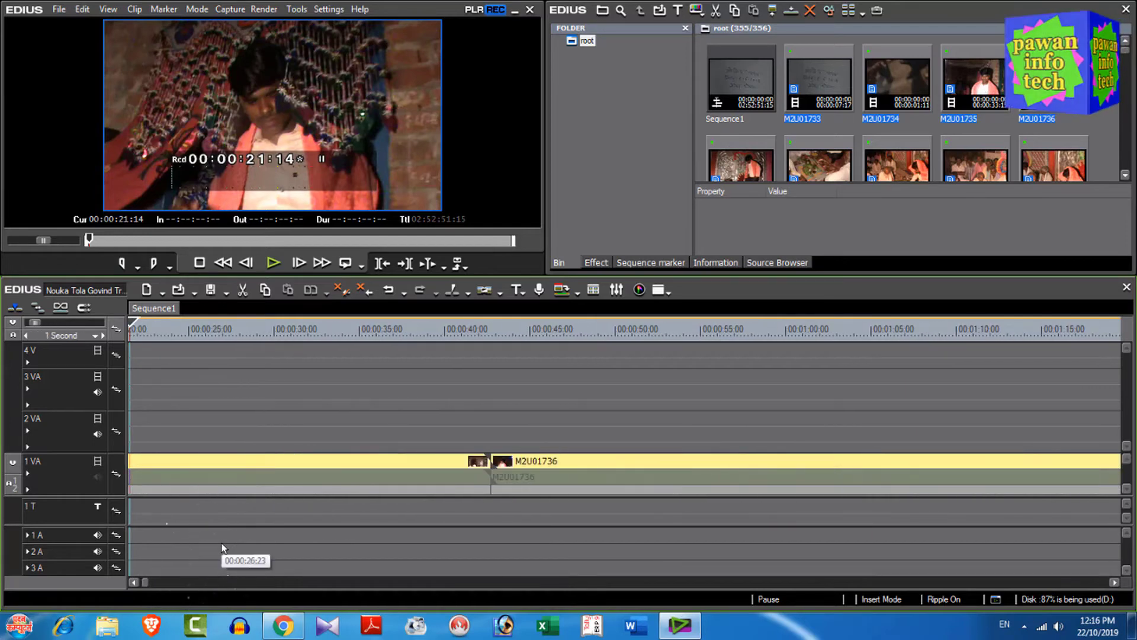
scroll(222, 543, "down", 2)
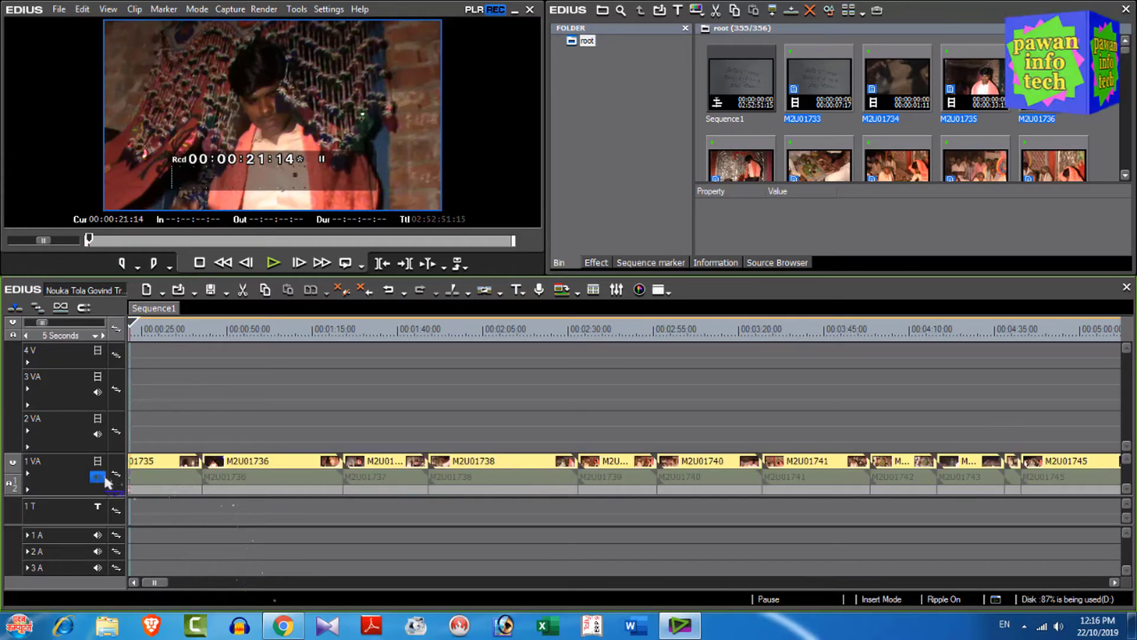
left_click_drag(165, 582, 160, 586)
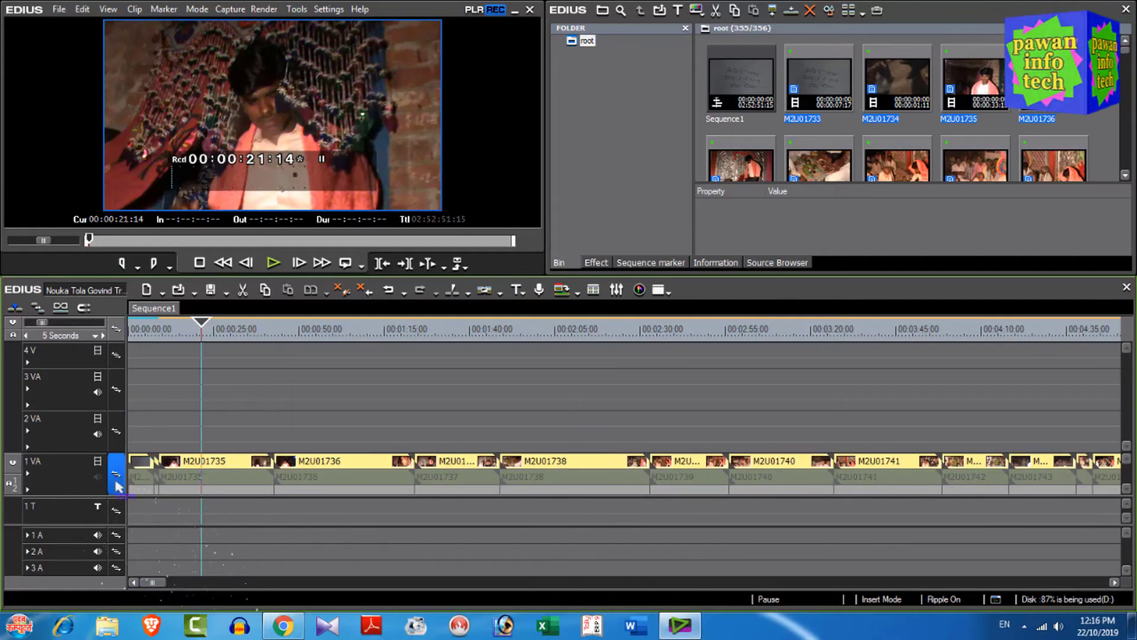
Step: Unmute the 1 VA track's audio, mute it again and unmute it once more
left_click(99, 477)
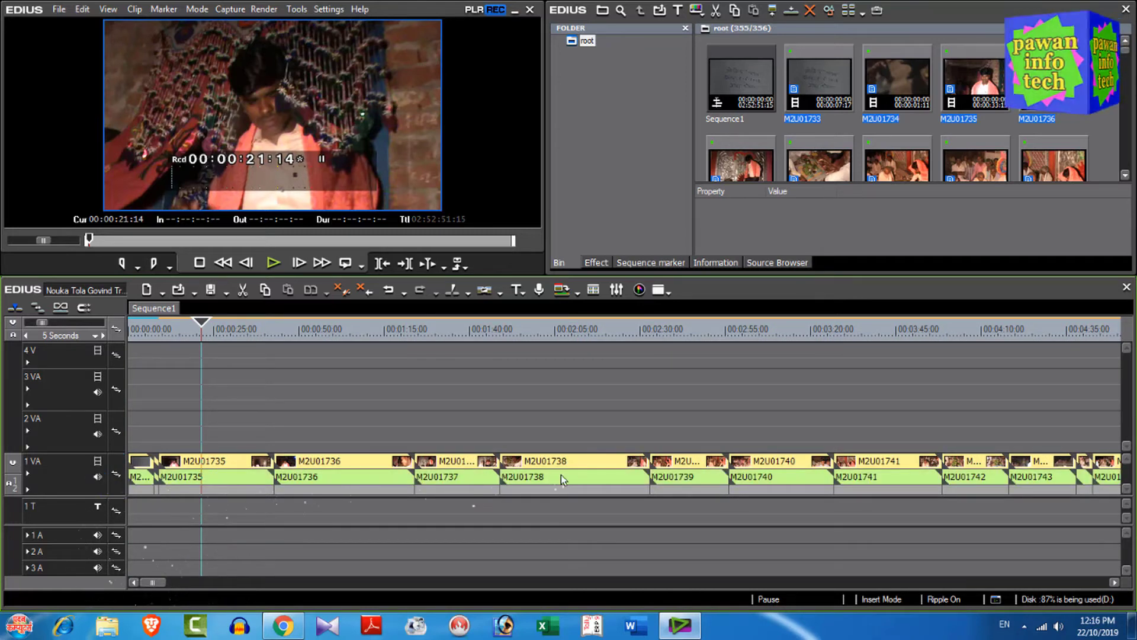
left_click(98, 476)
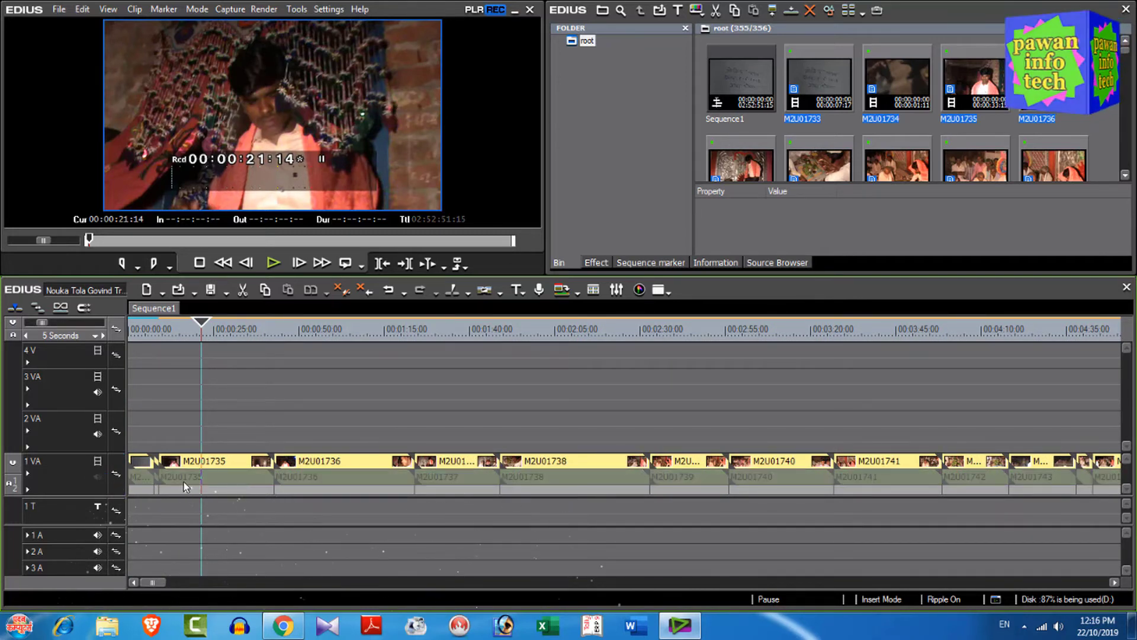
left_click(98, 477)
Step: Return to the sequence start, select all clips on the 1 VA track and delete their audio, keeping the video
key("Home")
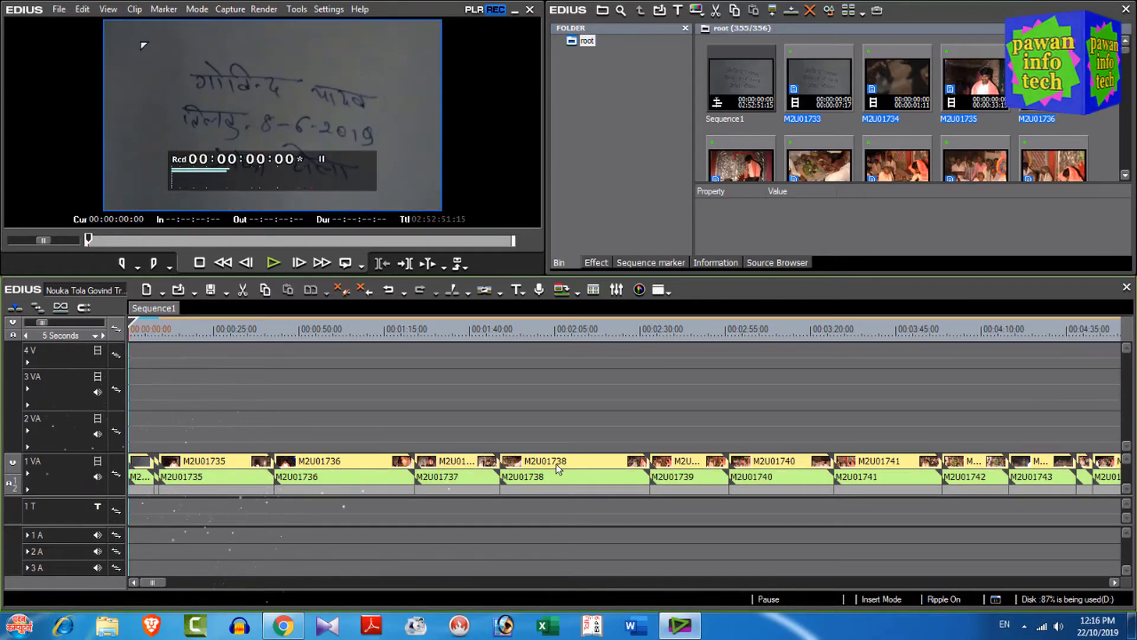
left_click(226, 442)
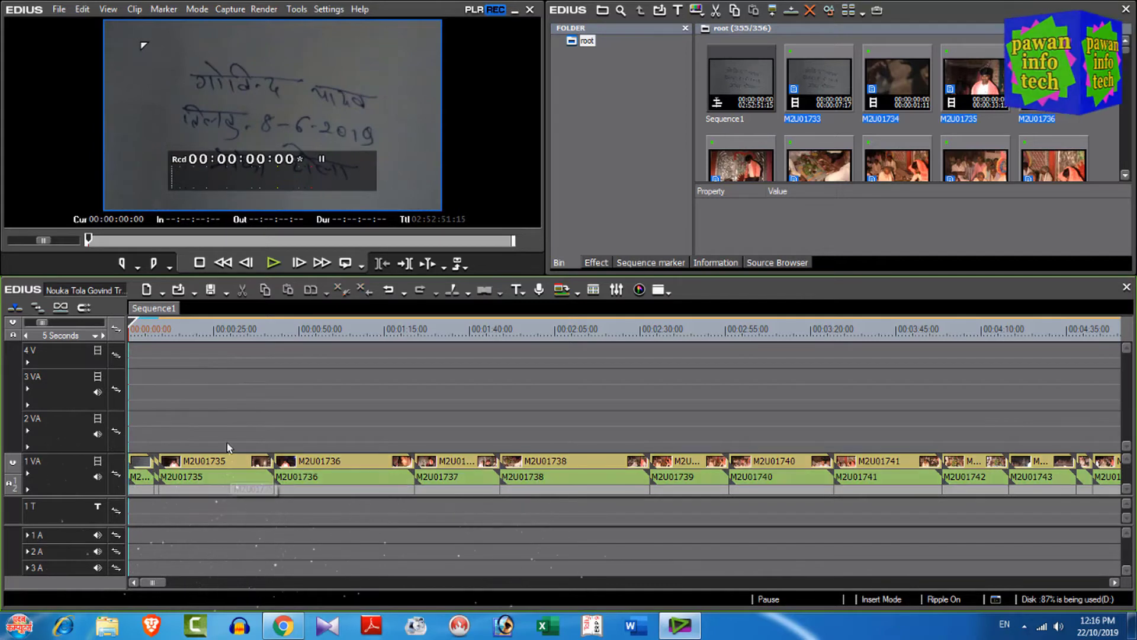
key("shift+a")
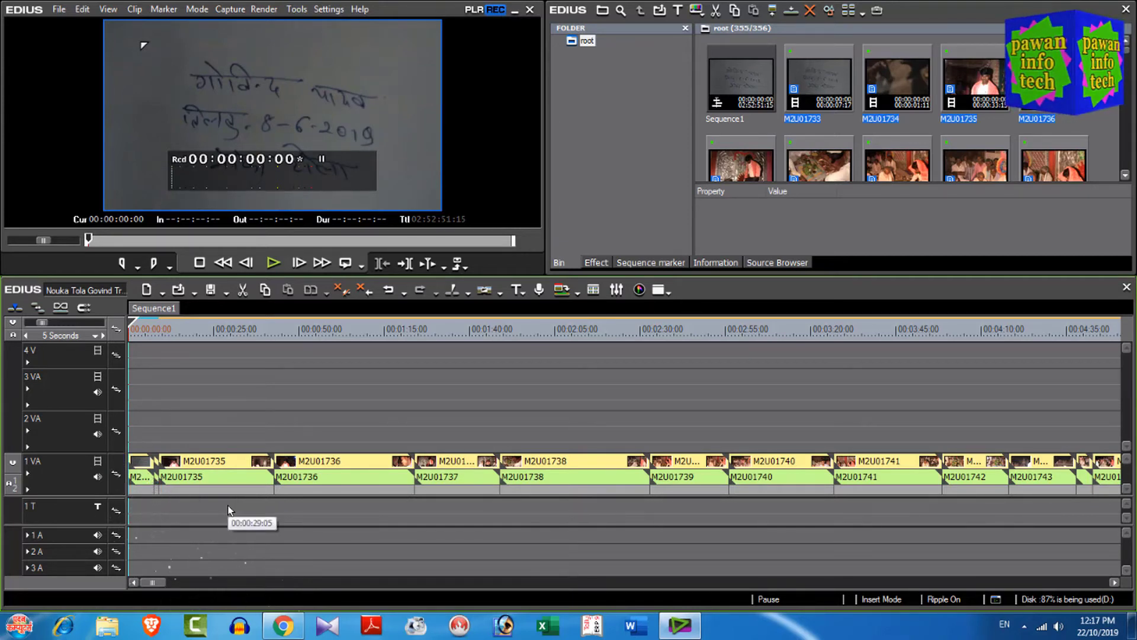
key("alt+a")
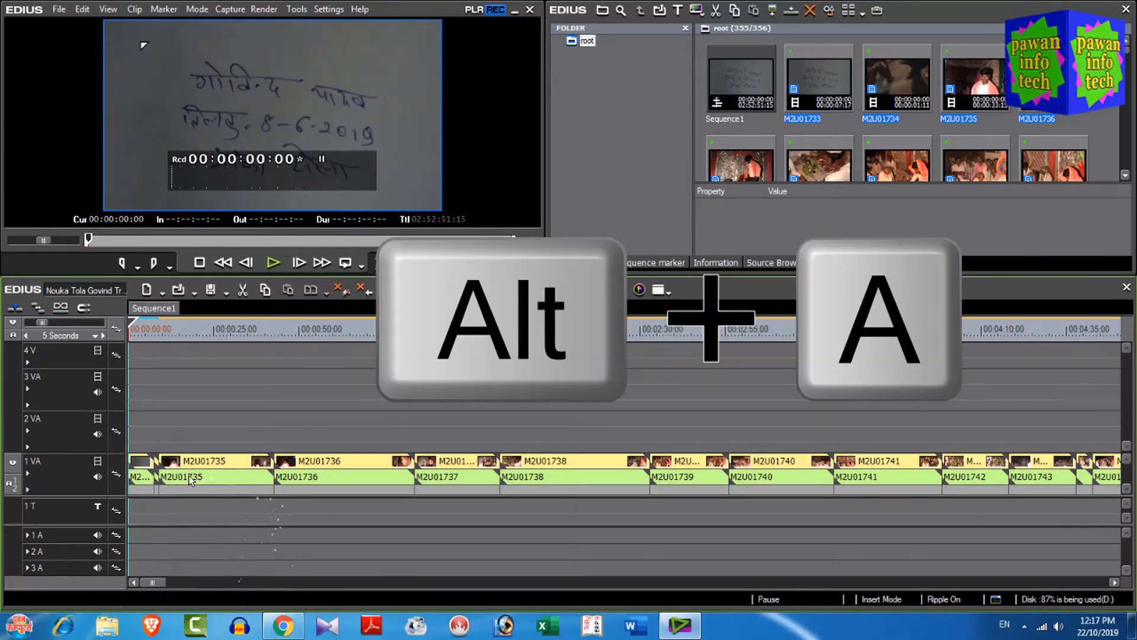
Step: Play the sequence and shuttle through clip M2U01735 to check the playback without the original audio
left_click_drag(147, 334, 211, 420)
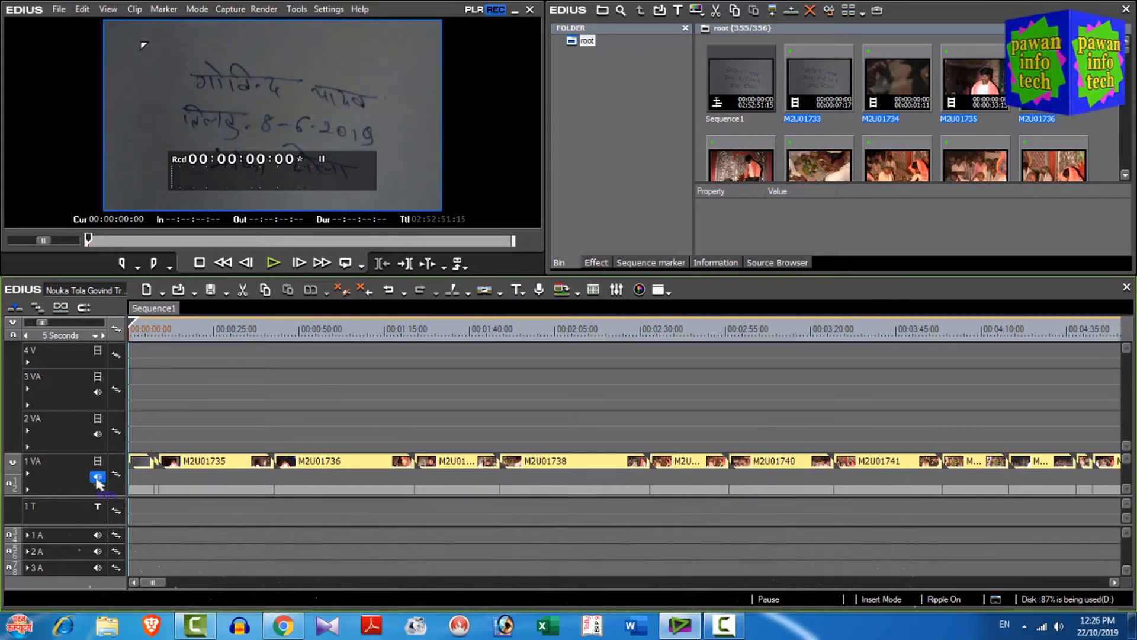
key("space")
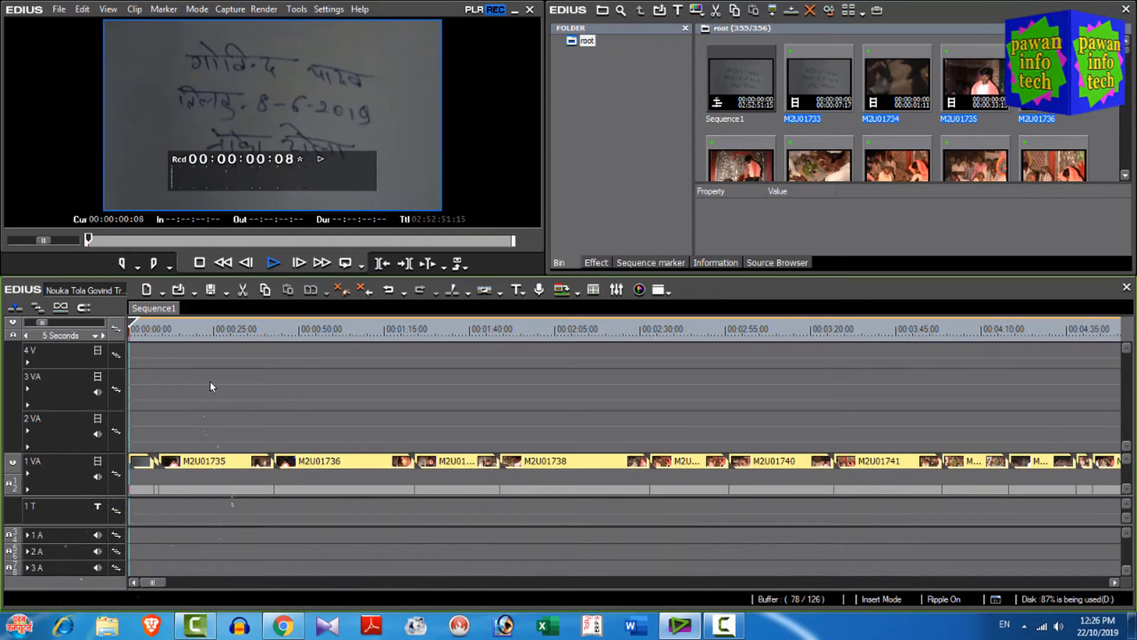
left_click(171, 329)
key("l")
key("l")
key("l")
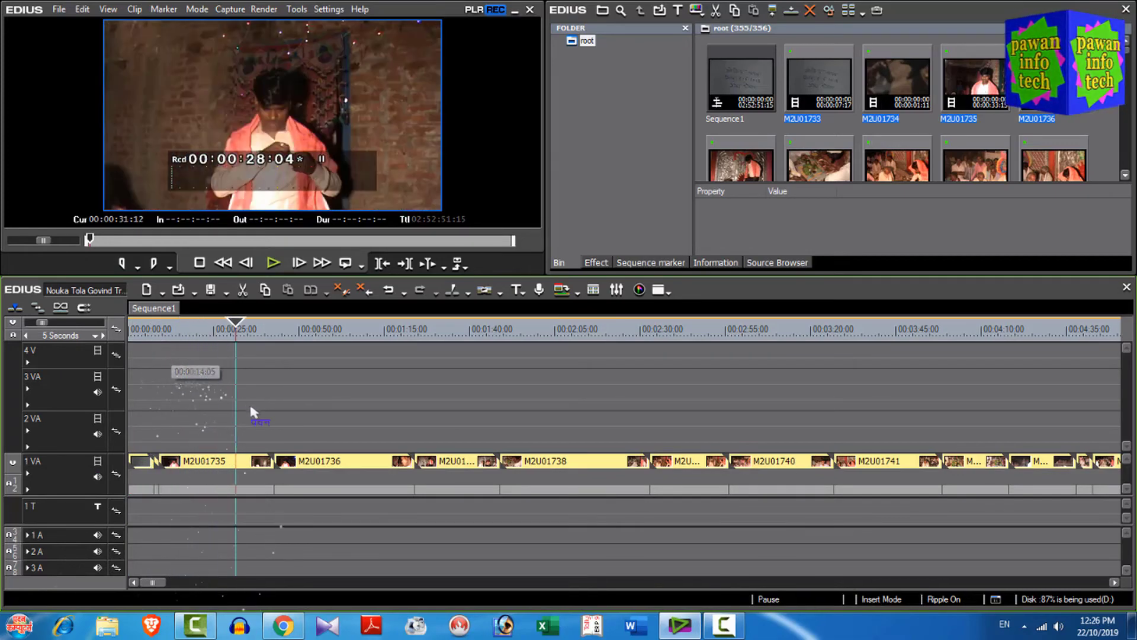
key("j")
key("j")
key("j")
key("k")
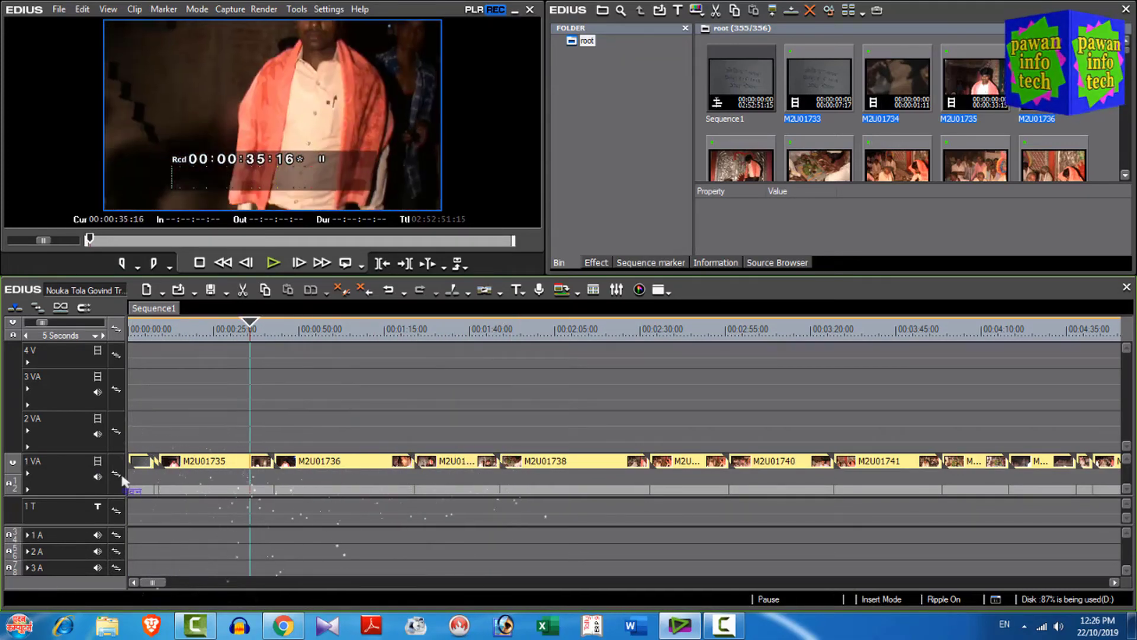
key("space")
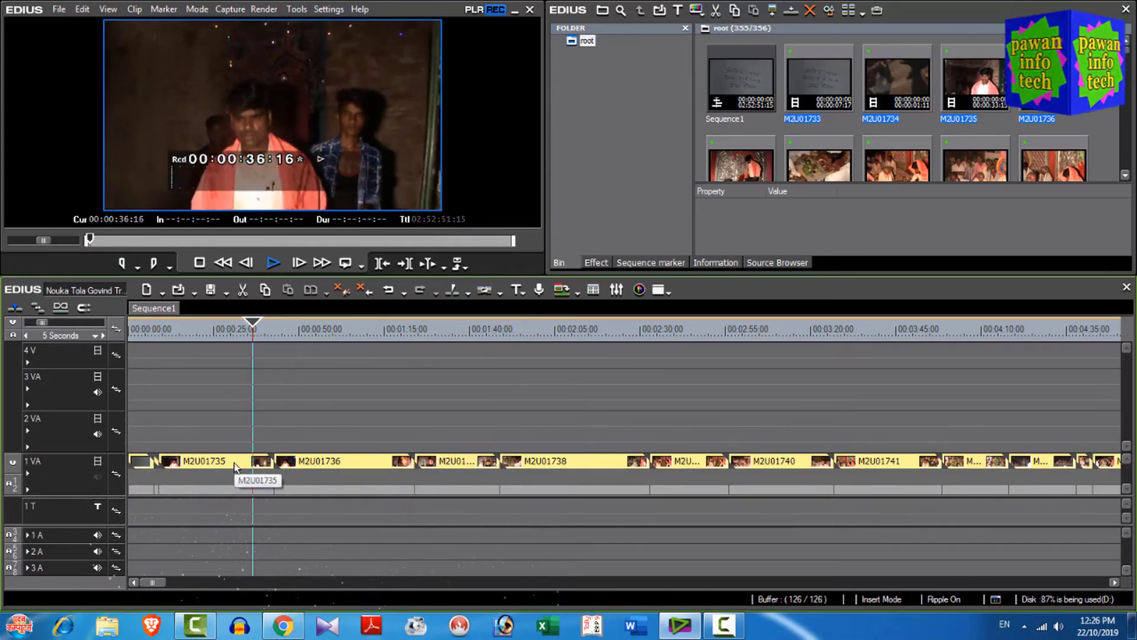
Step: Return to the sequence start and examine the video-only clips at timeline scales between 0.5 Second and 15 Minutes
key("Home")
key("ctrl+minus")
key("ctrl+minus")
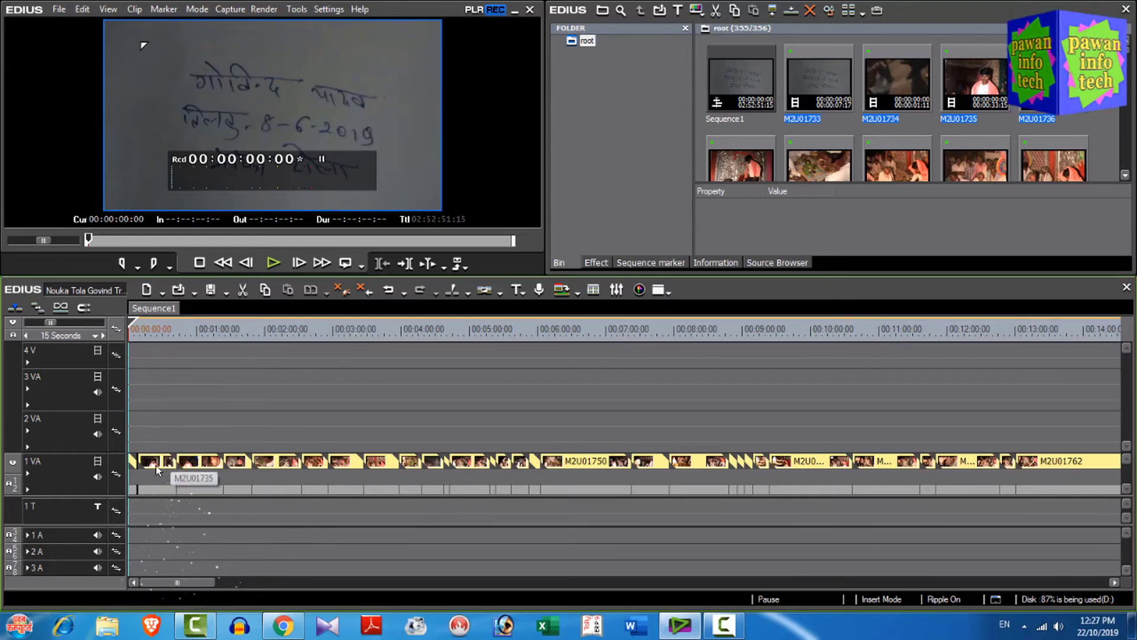
scroll(147, 471, "up", 3)
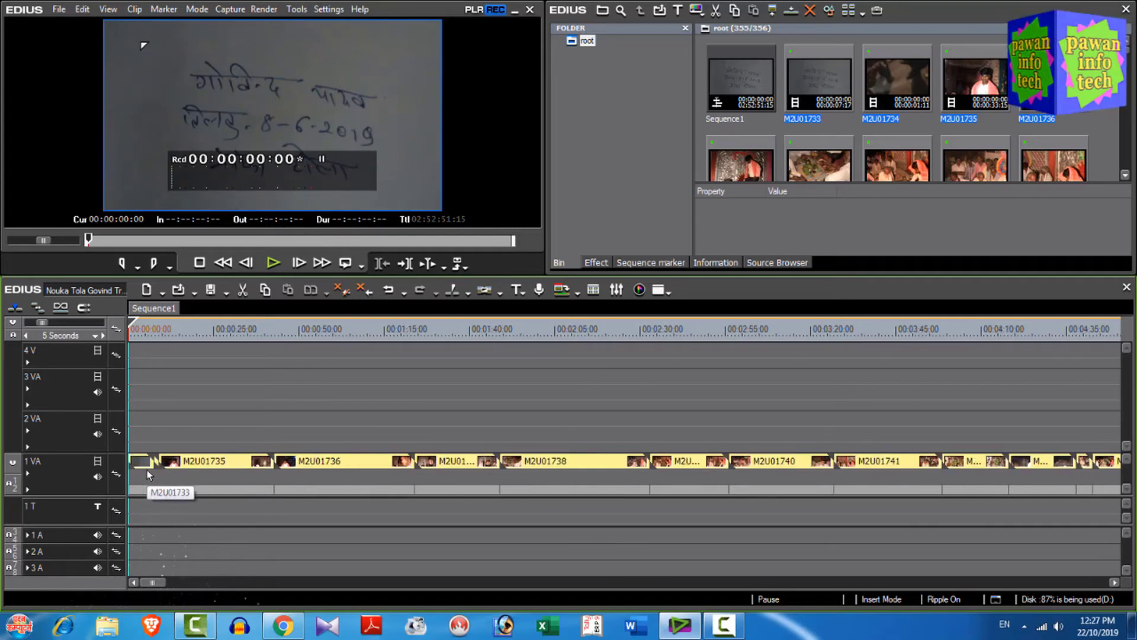
scroll(147, 470, "up", 2)
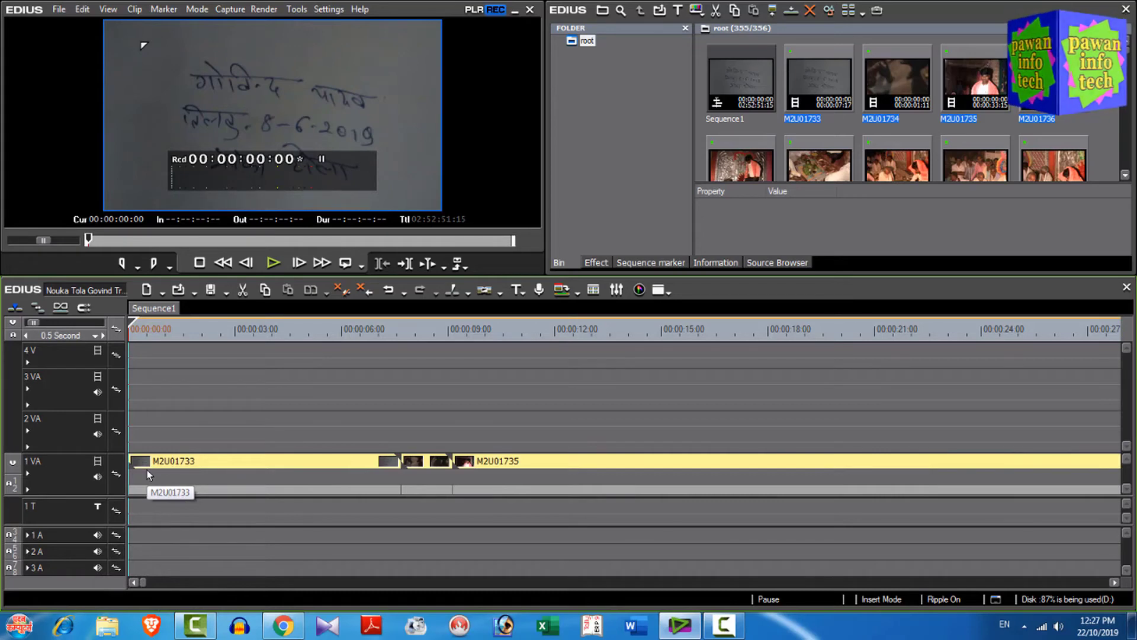
scroll(147, 470, "down", 3)
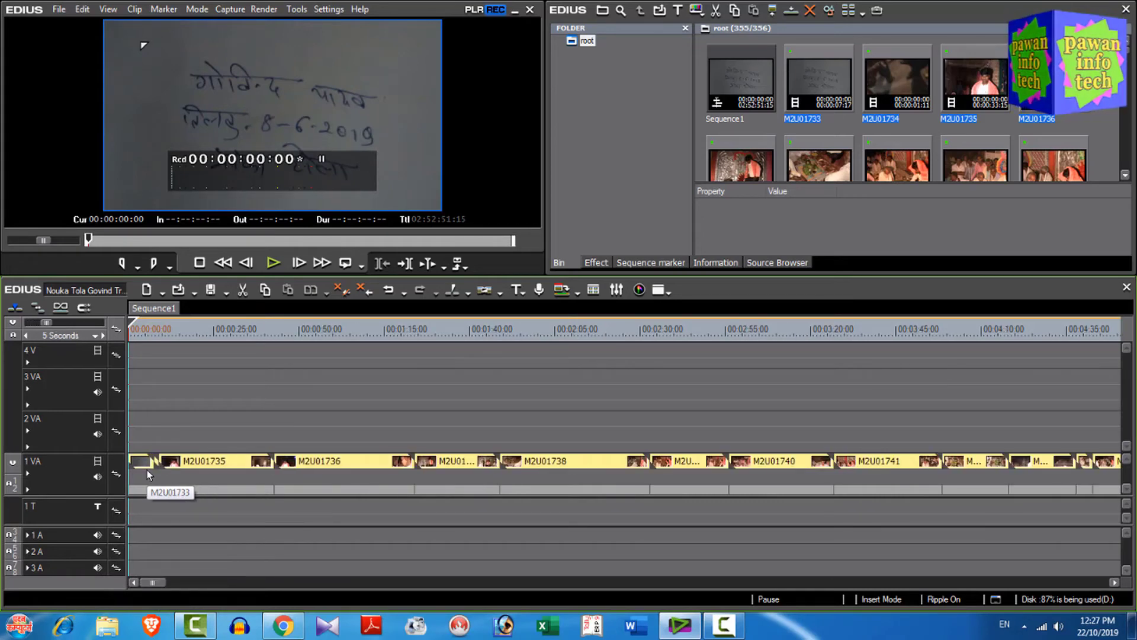
scroll(147, 471, "down", 1)
scroll(147, 470, "down", 3)
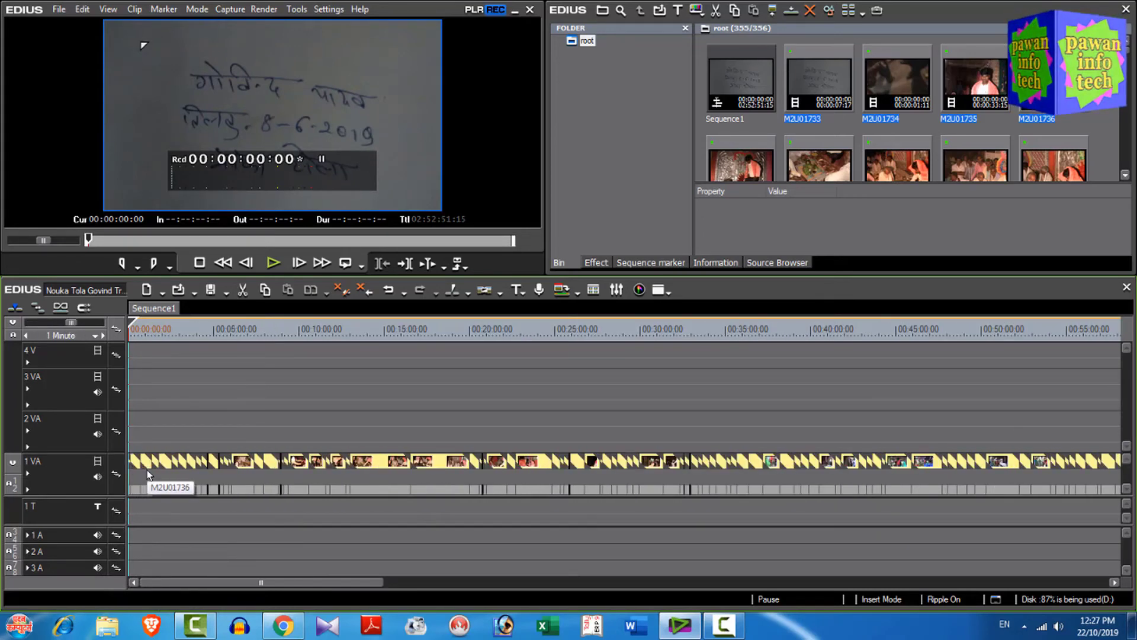
scroll(147, 470, "down", 2)
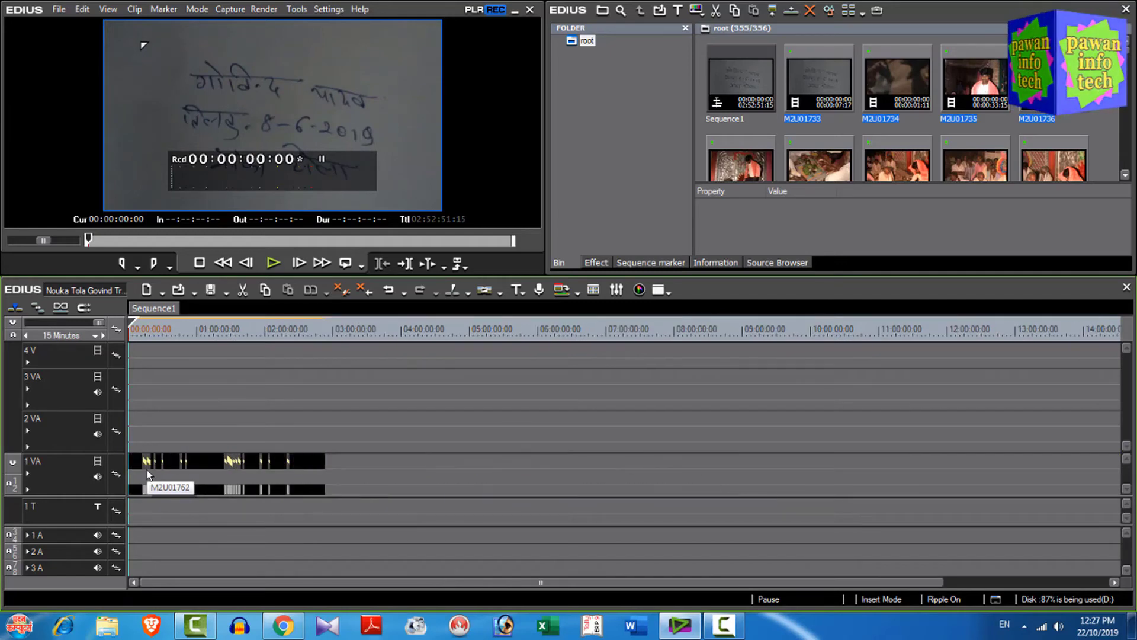
scroll(147, 470, "up", 5)
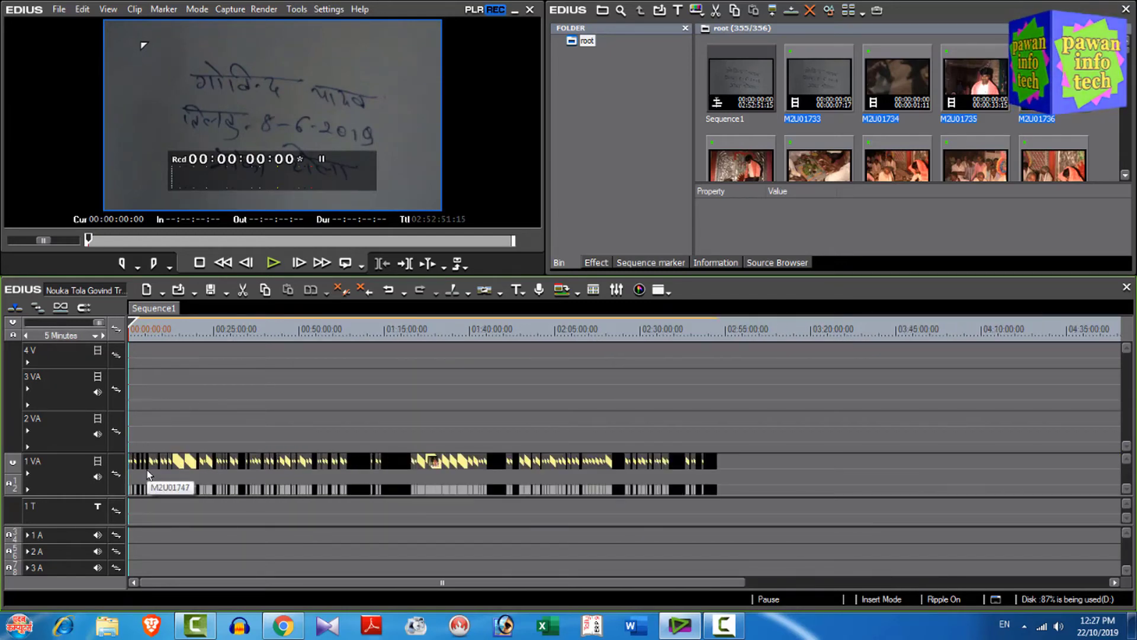
scroll(147, 471, "up", 3)
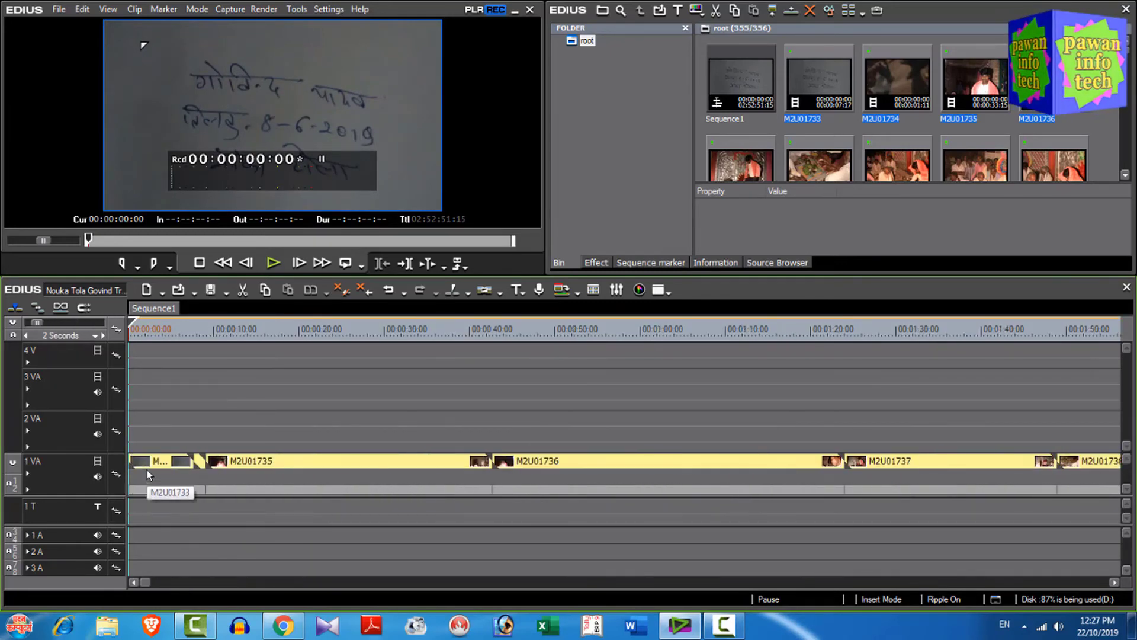
Step: Move clip M2U01733 up to the 2 VA track and back to the start of the 1 VA track
left_click(170, 465)
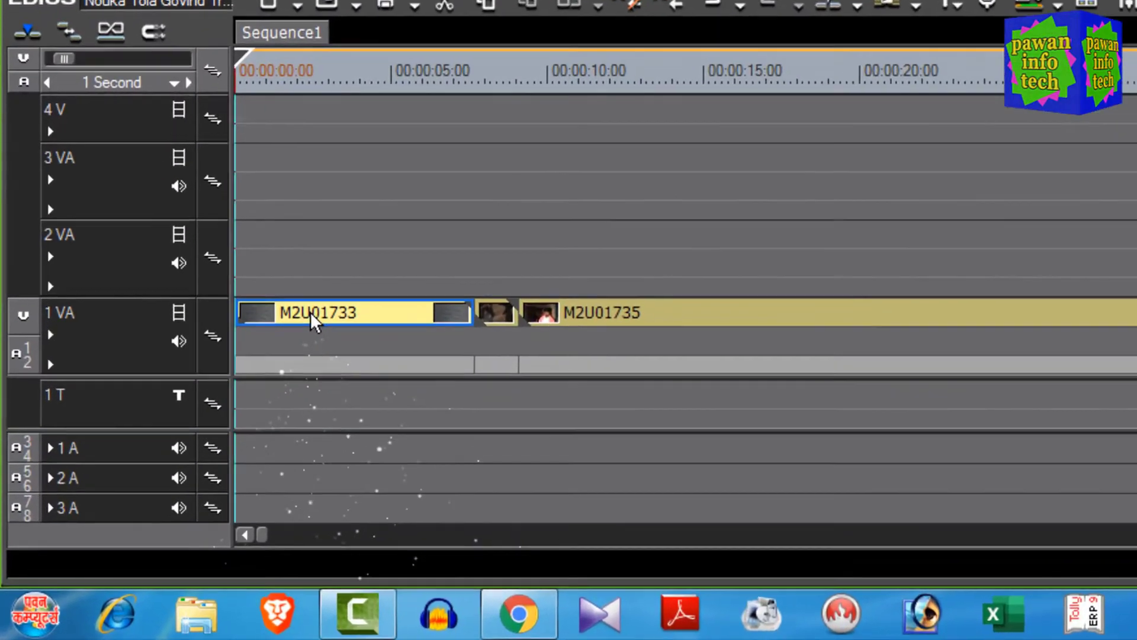
left_click_drag(172, 466, 176, 429)
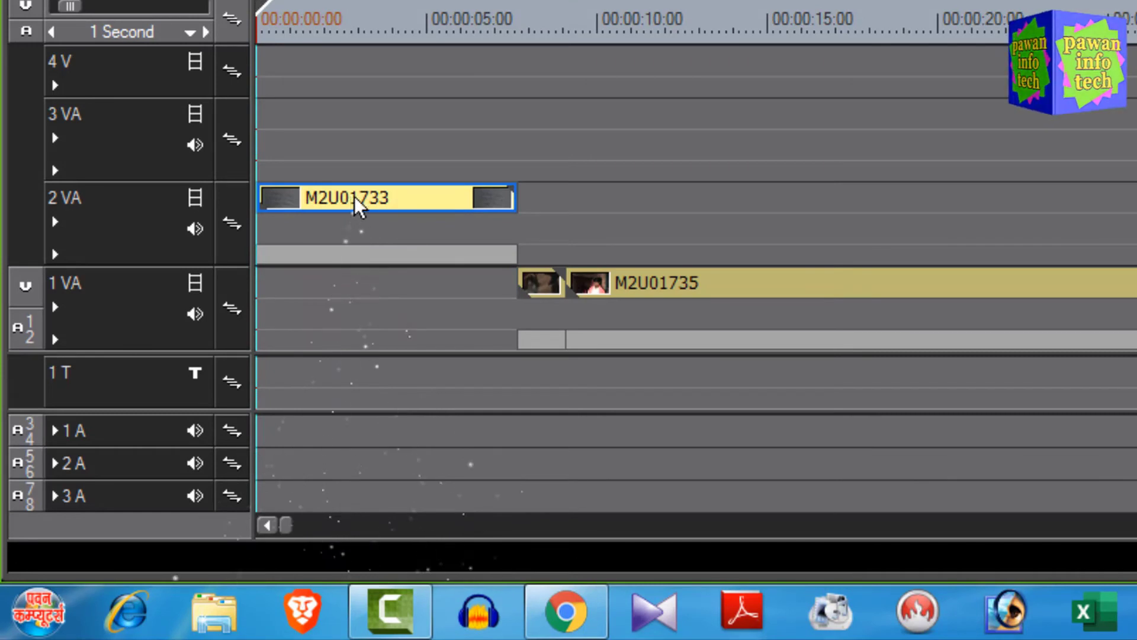
left_click_drag(355, 204, 365, 318)
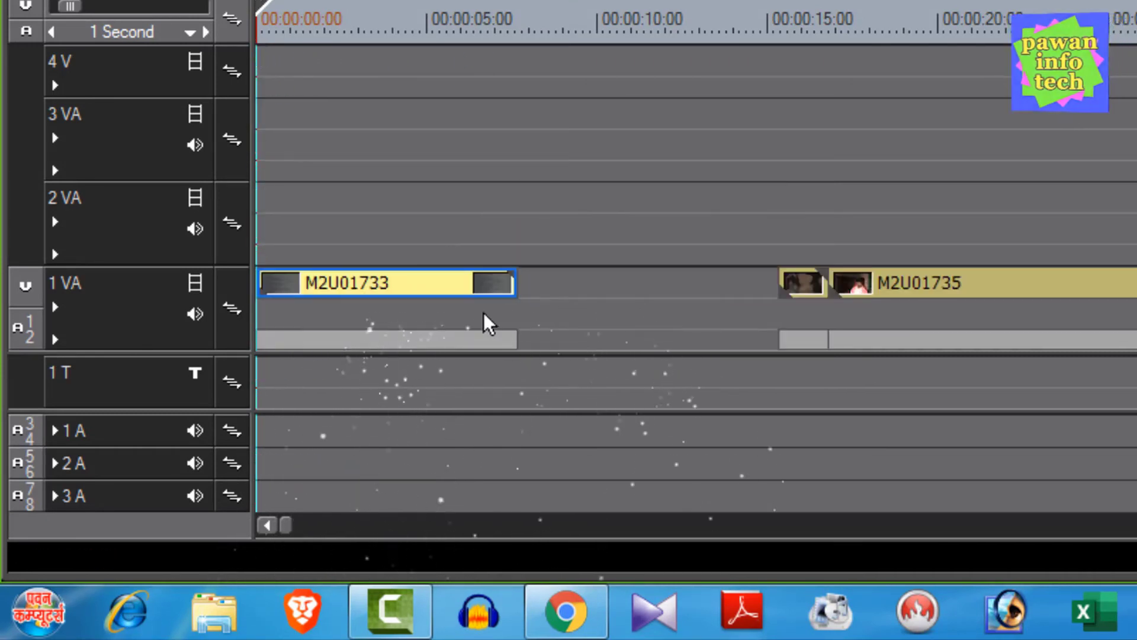
Step: Close the gap between M2U01733 and the following clips on the 1 VA track
left_click(800, 287)
left_click(913, 289)
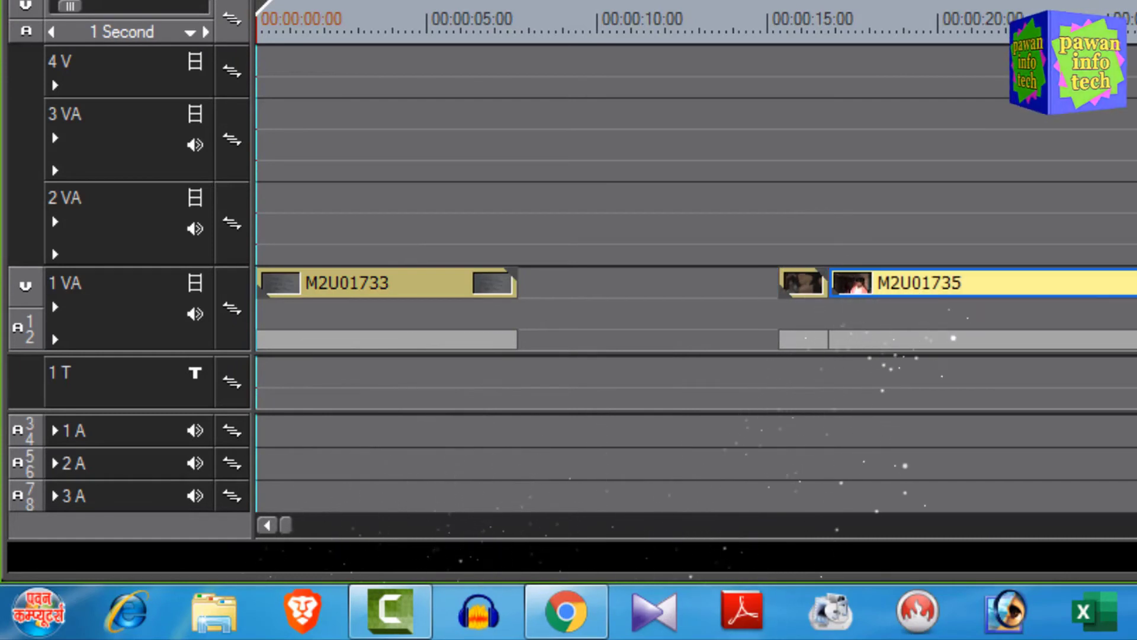
left_click(915, 409)
left_click_drag(503, 208, 815, 386)
key("BackSpace")
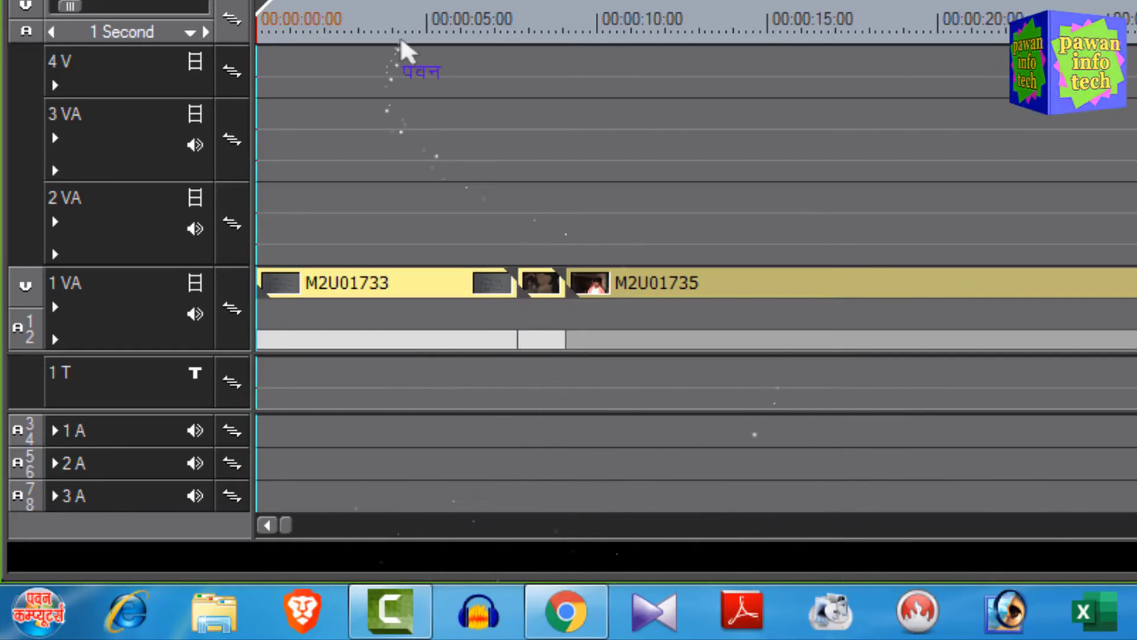
Step: Split clip M2U01733 on the 1 VA track at about 3 seconds
left_click_drag(400, 36, 330, 317)
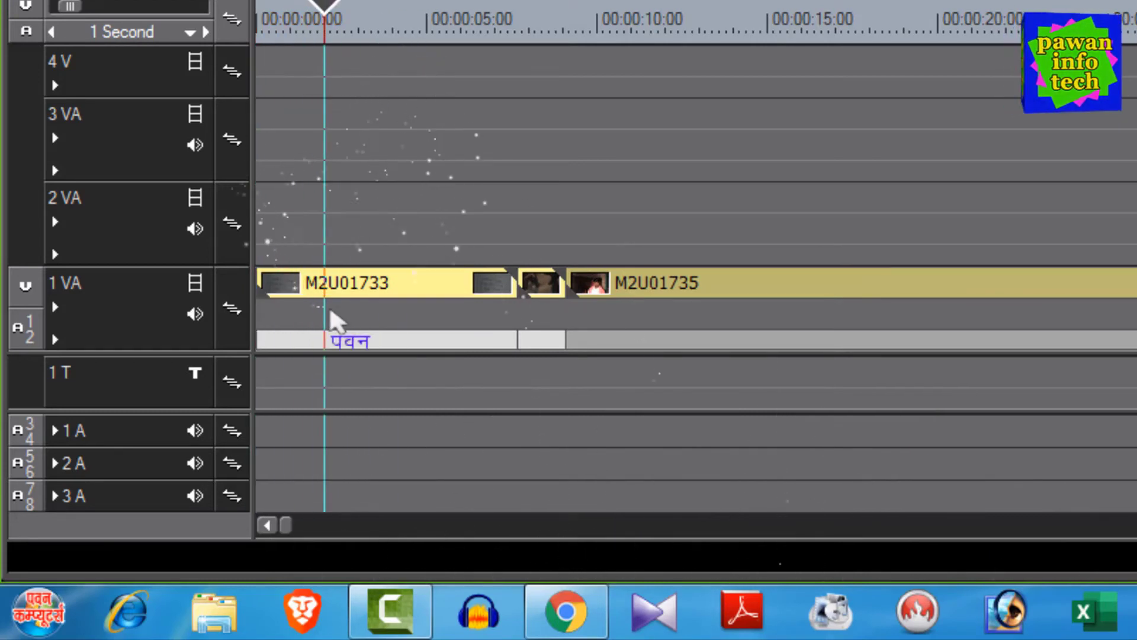
left_click(362, 286)
left_click_drag(340, 27, 368, 119)
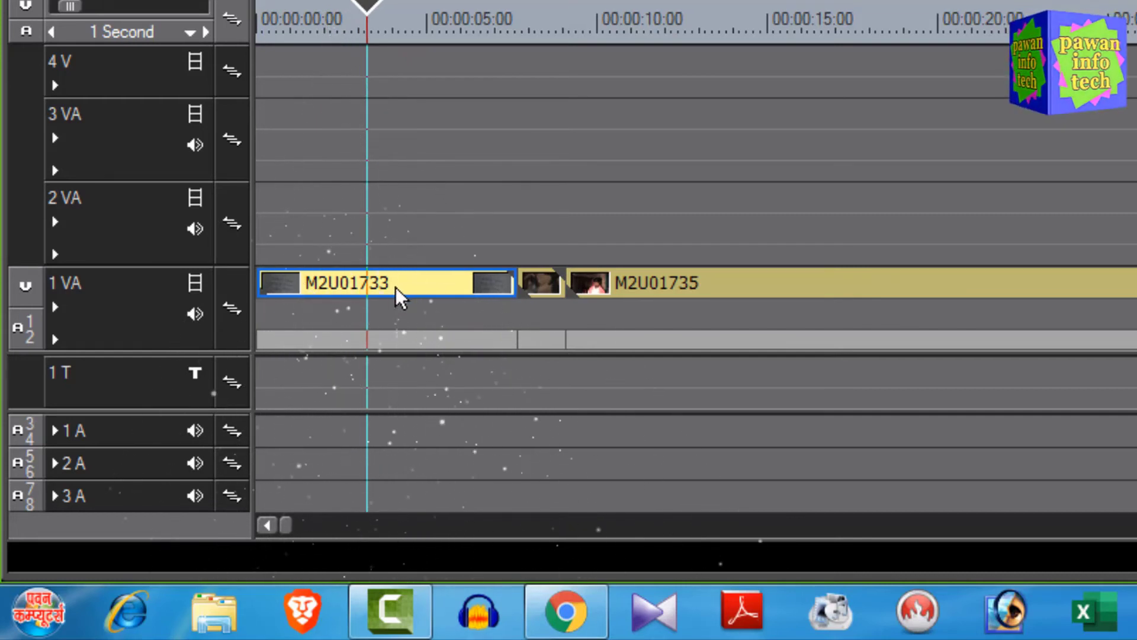
key("c")
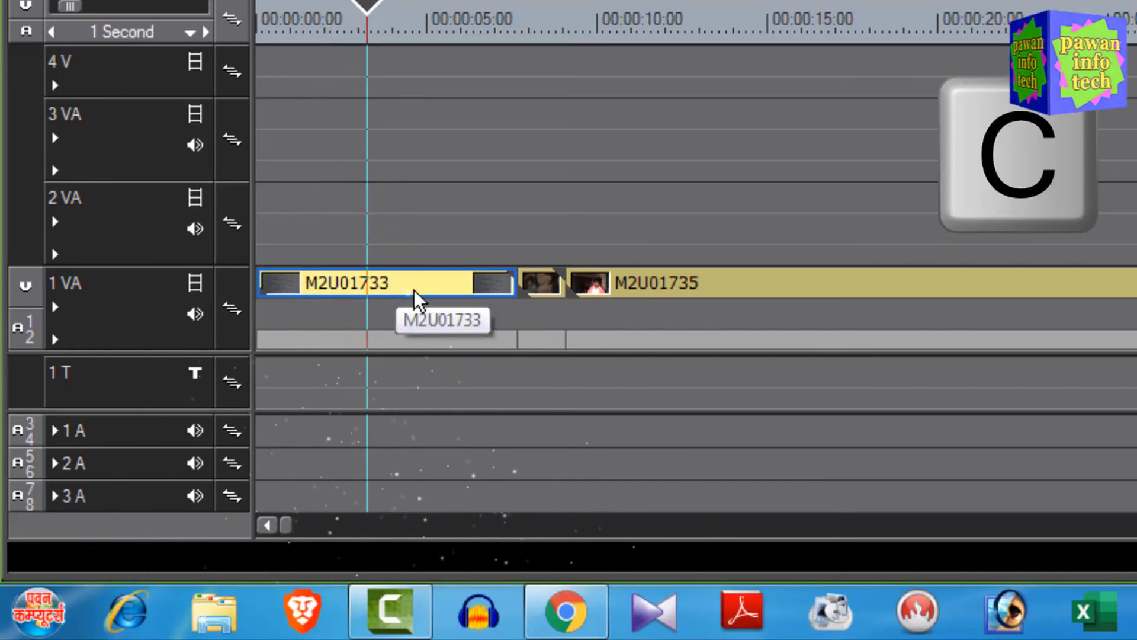
Step: Move the playhead to about 5 seconds and ripple-delete the first part of the split M2U01733 clip
left_click_drag(368, 25, 440, 93)
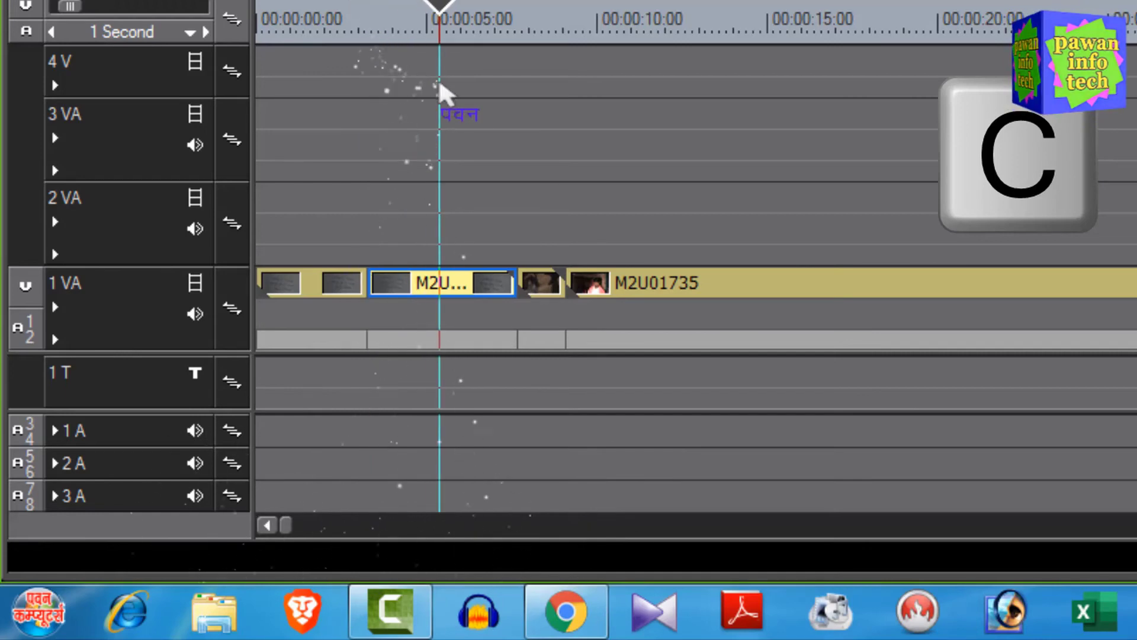
left_click(308, 282)
left_click(396, 288)
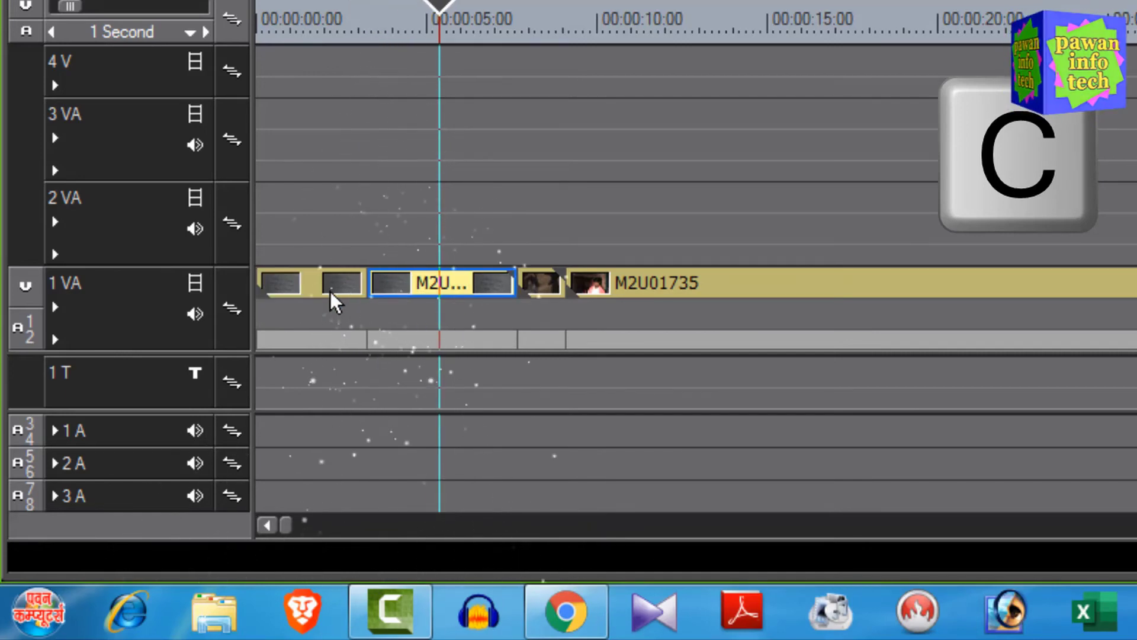
left_click(324, 289)
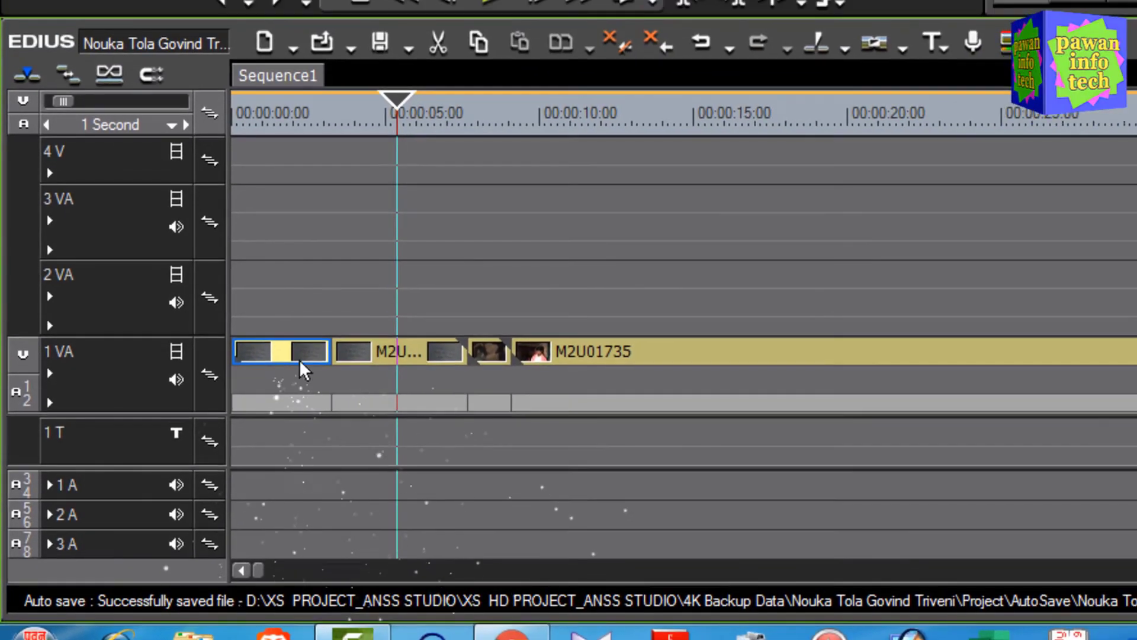
key("Delete")
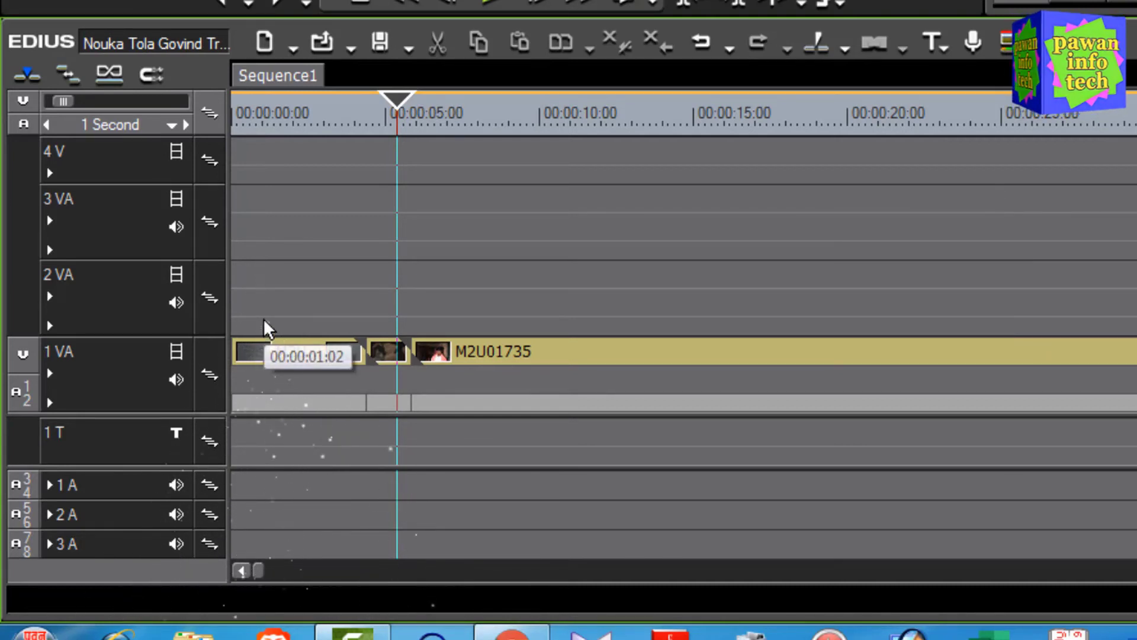
Step: Return the playhead to the sequence start and delete the remaining M2U01733 part in Overwrite Mode, leaving its gap open
left_click_drag(369, 133, 201, 177)
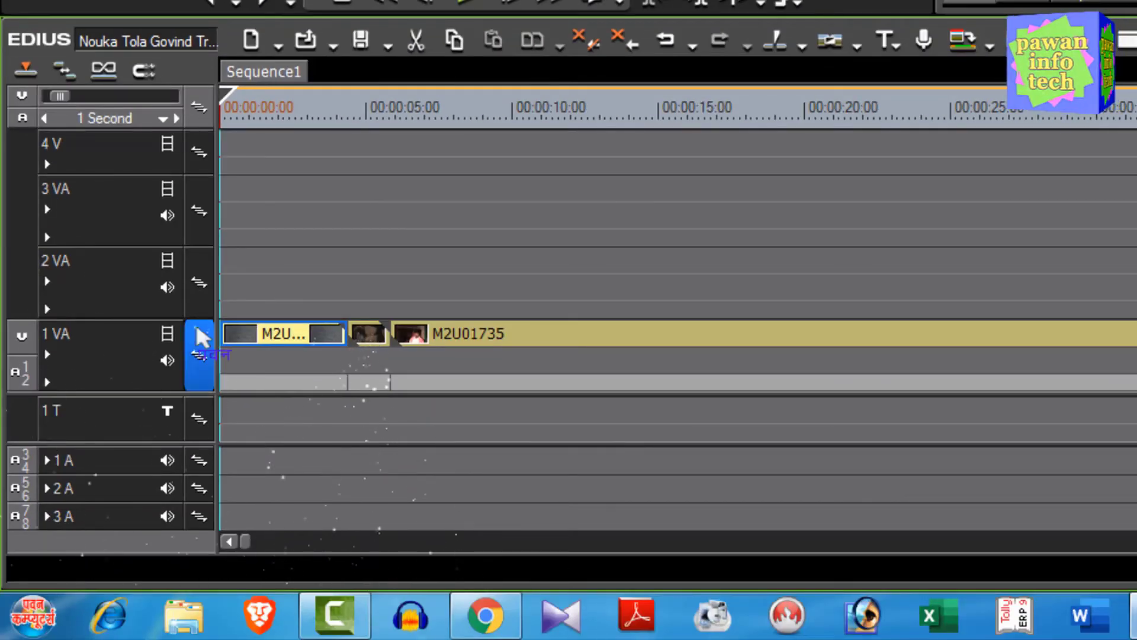
key("Delete")
left_click_drag(277, 258, 290, 500)
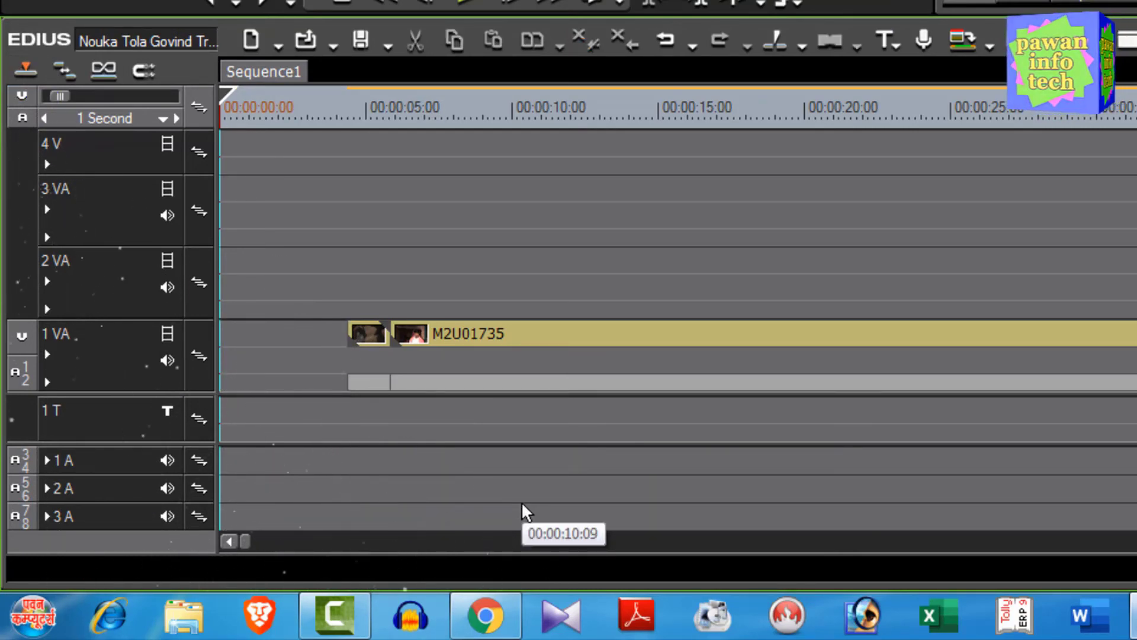
Step: Toggle between Insert and Overwrite modes, finish in Insert Mode and select clip M2U01735 on the 1 VA track
key("Insert")
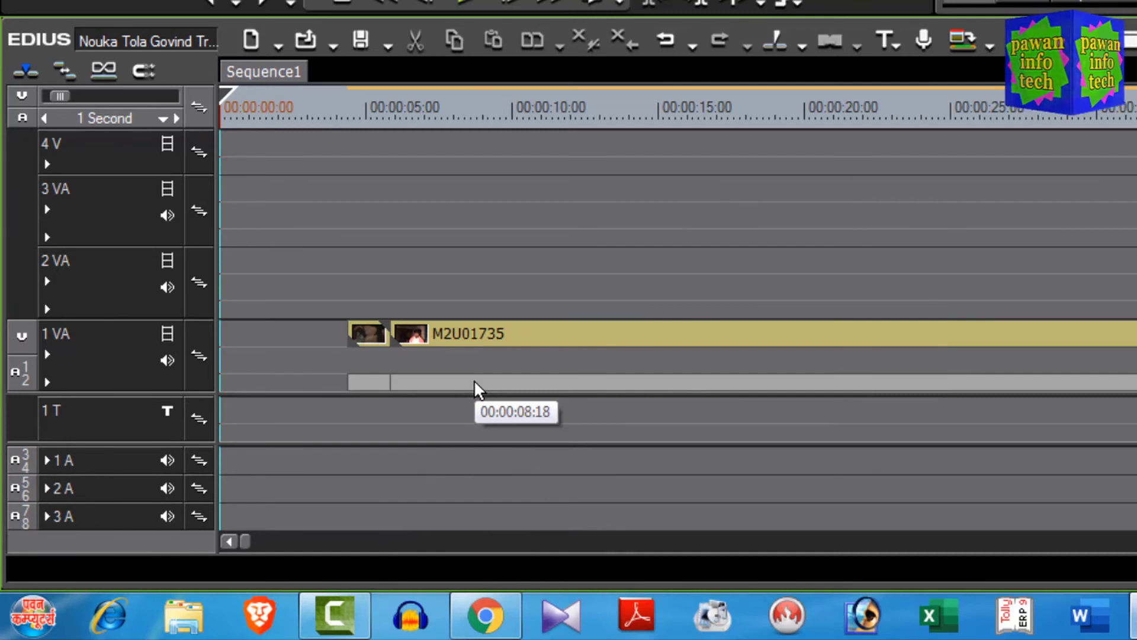
key("Insert")
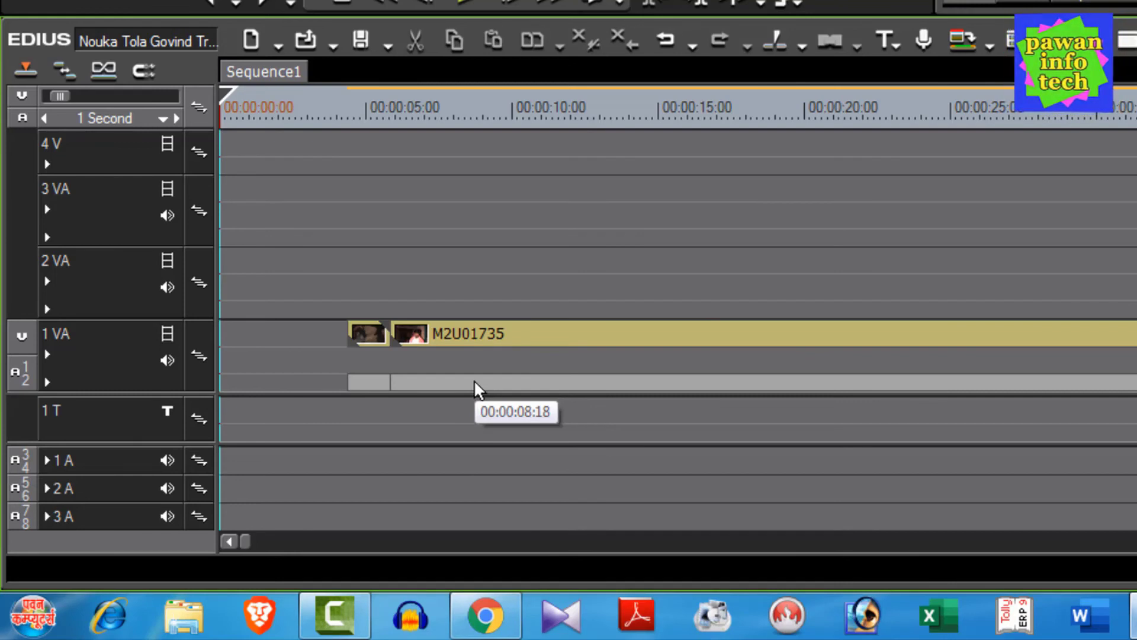
key("Insert")
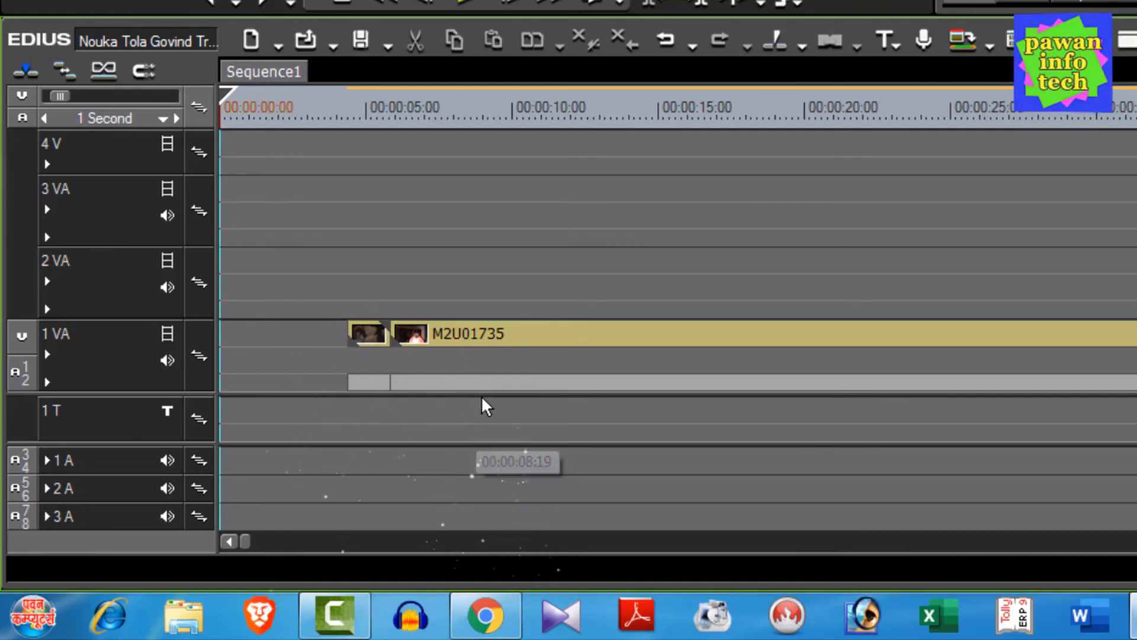
left_click(426, 339)
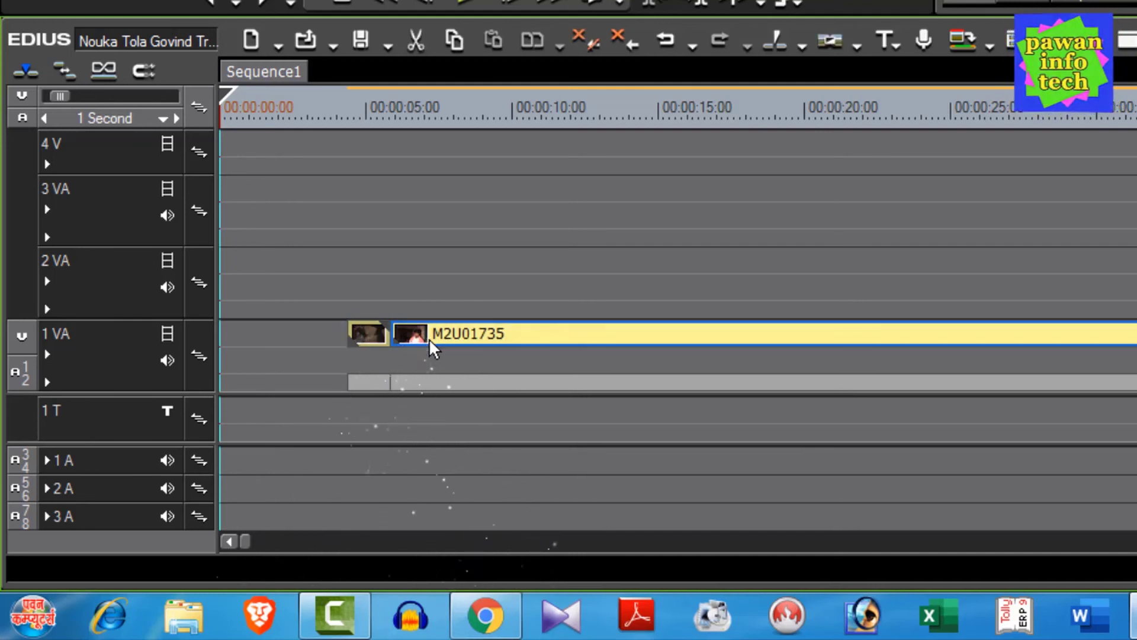
Step: Split clip M2U01735 at about 8 seconds and ripple-delete clip M2U01734 on the 1 VA track
left_click_drag(331, 108, 456, 348)
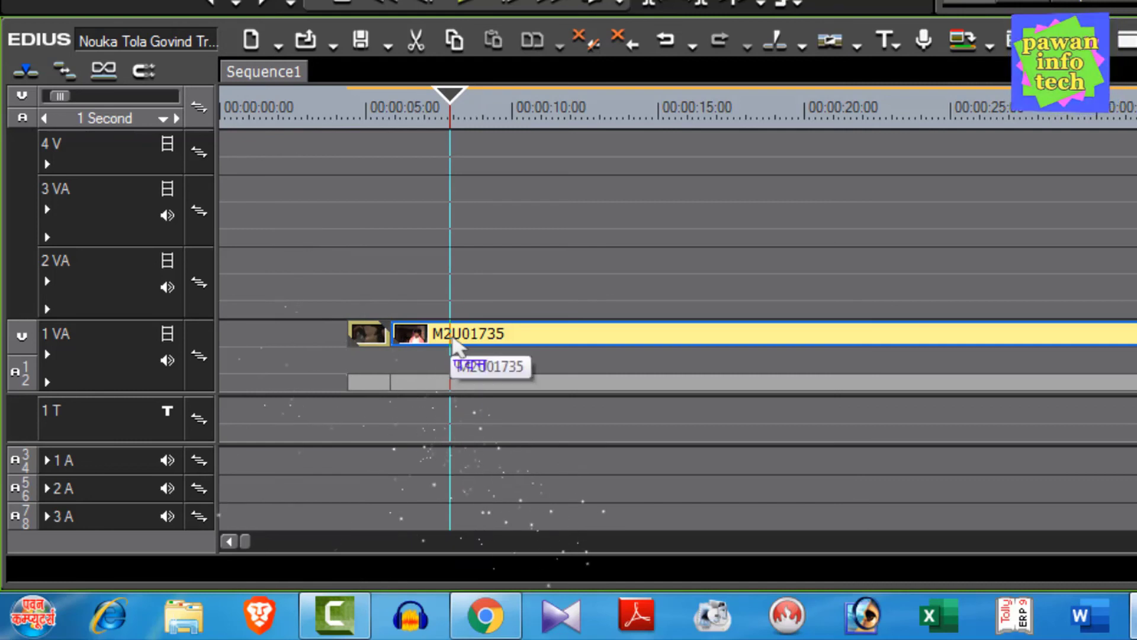
key("c")
left_click(415, 335)
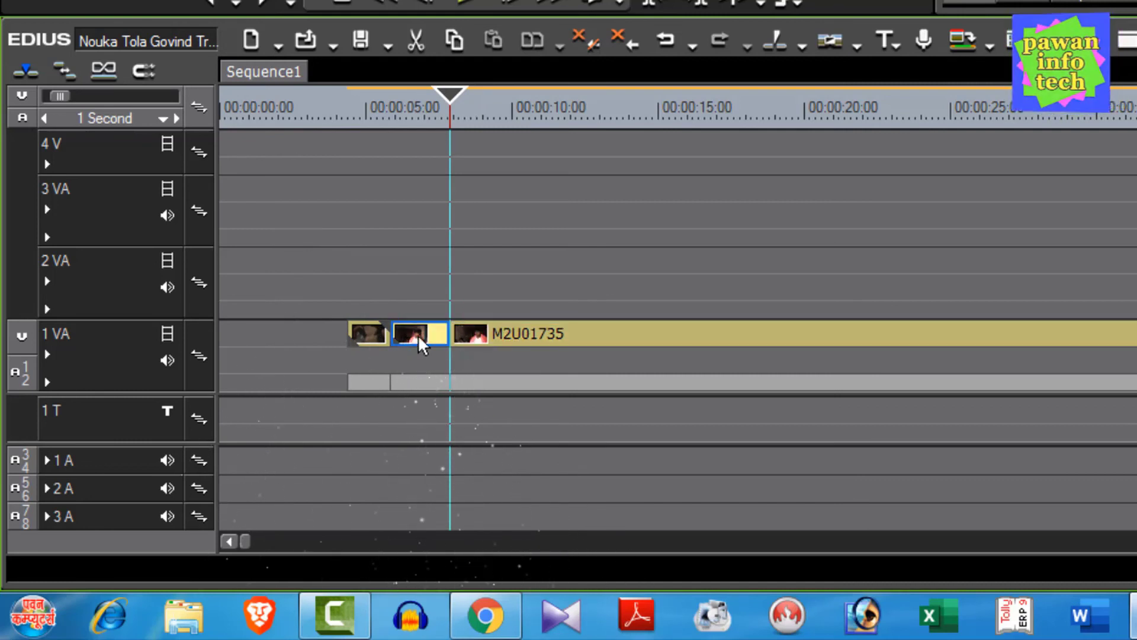
left_click(364, 330)
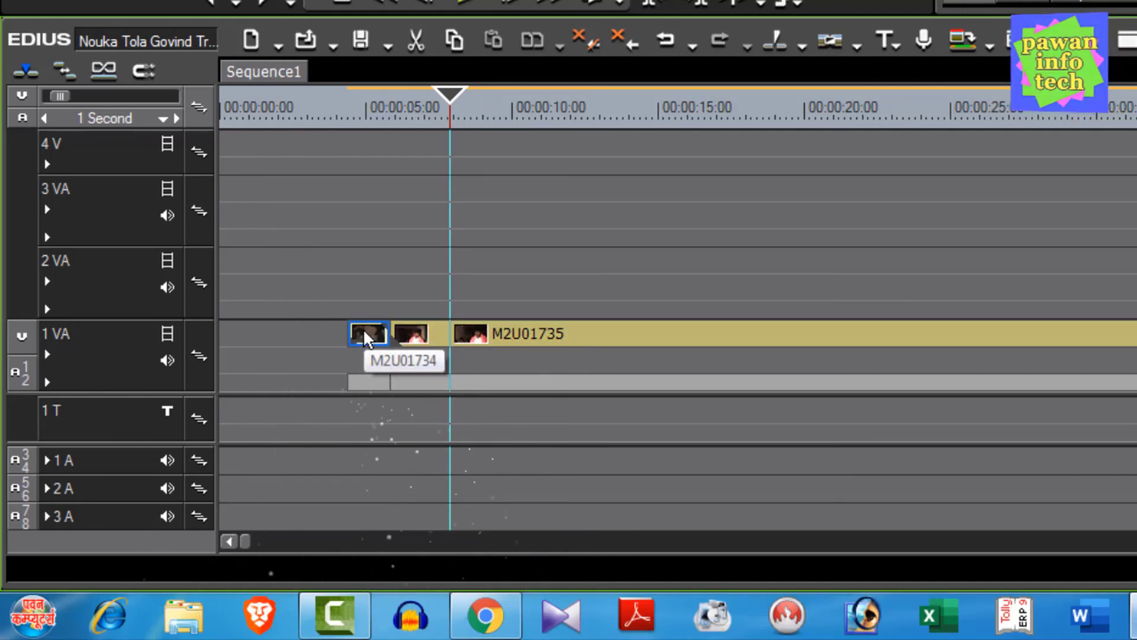
key("ctrl+z")
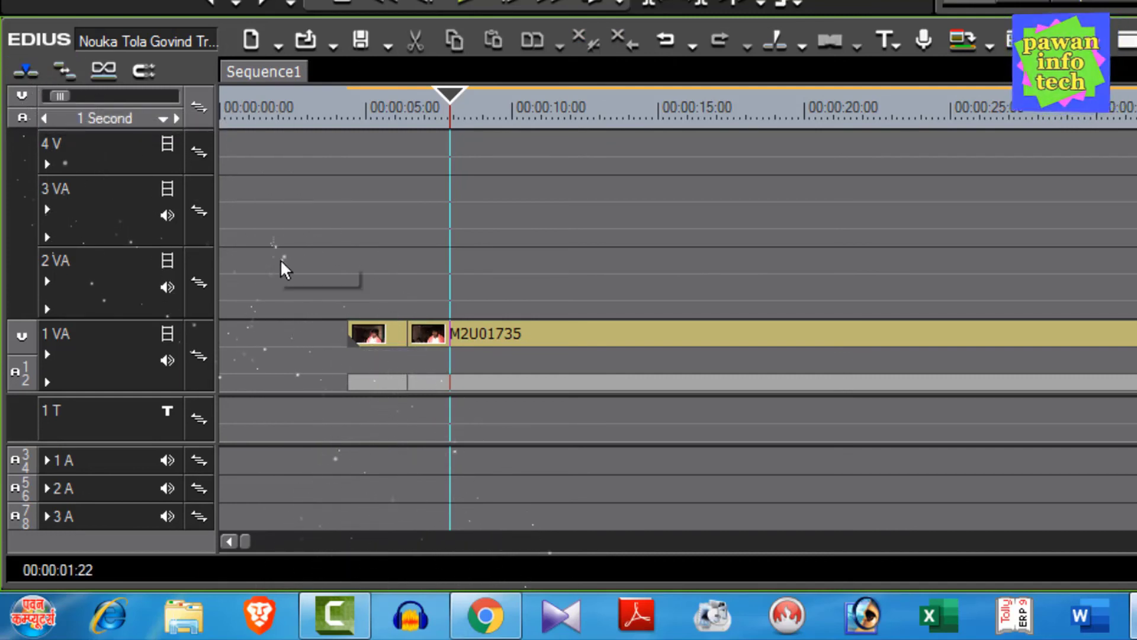
Step: Select the first part of the split M2U01735 clip and move the playhead to its start at about 4 seconds
left_click_drag(273, 238, 379, 421)
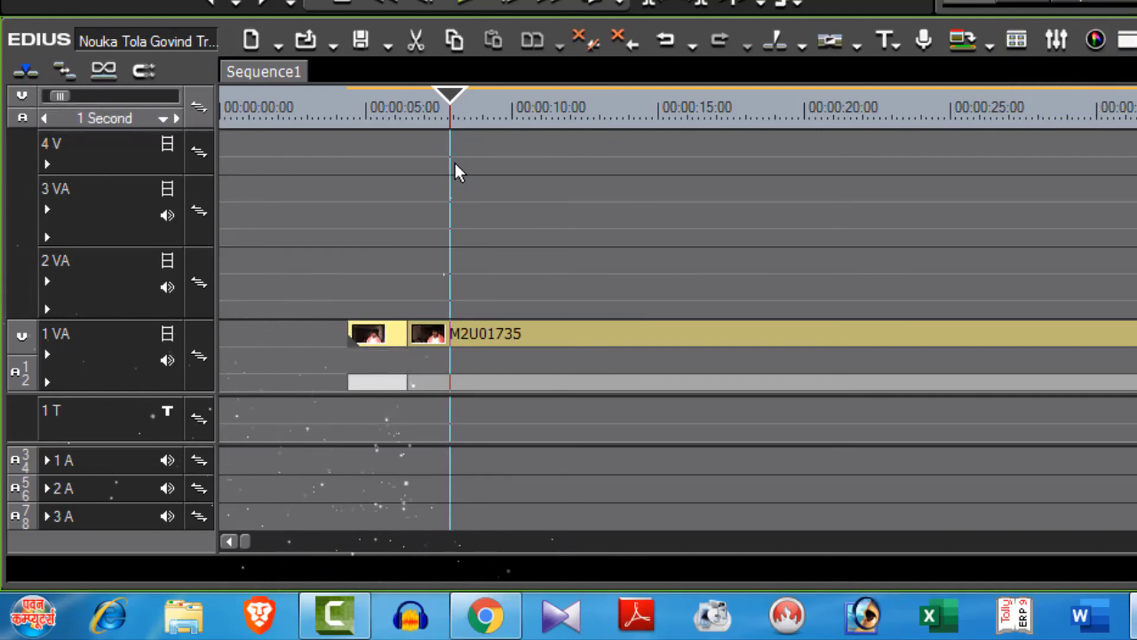
left_click_drag(462, 118, 359, 231)
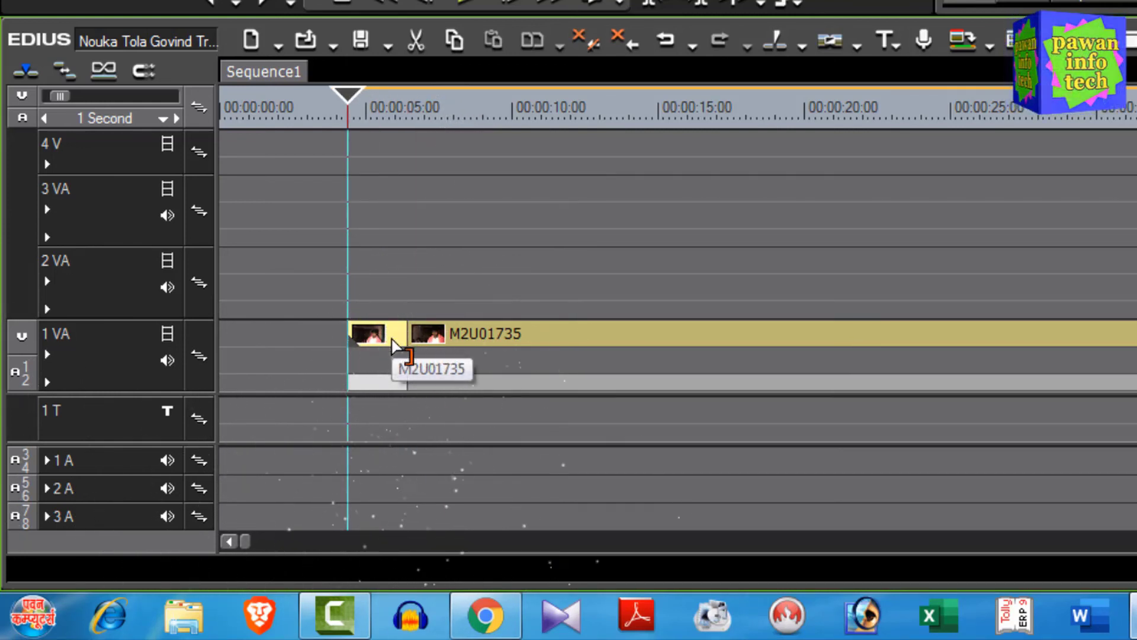
key("space")
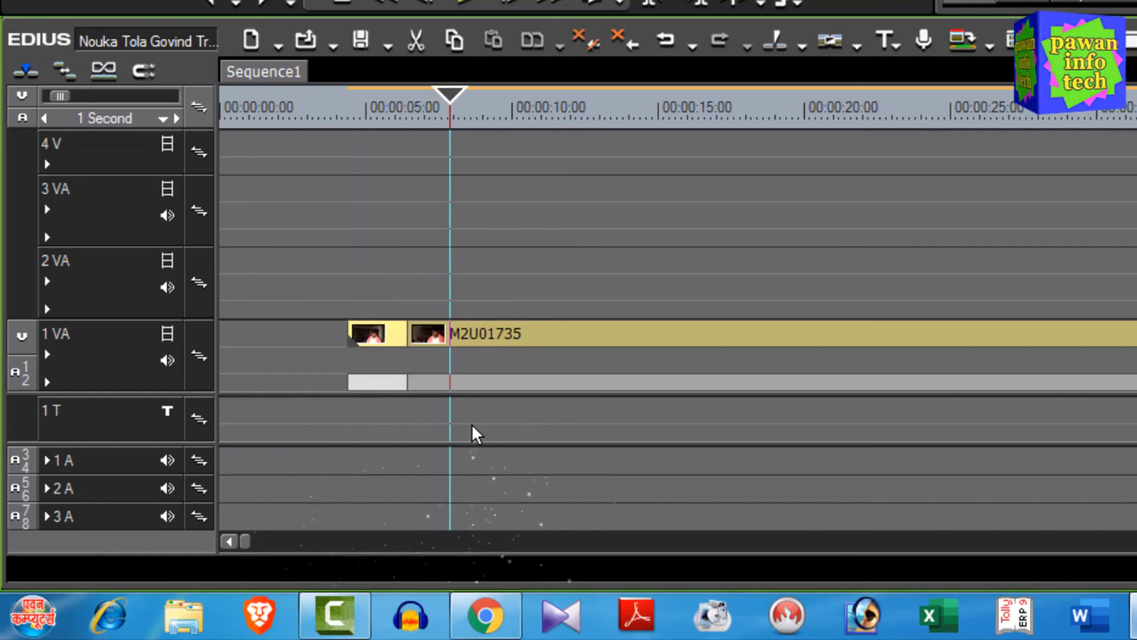
Step: Undo the M2U01735 split and the deletions of M2U01734 and both M2U01733 parts on the 1 VA track
key("ctrl+z")
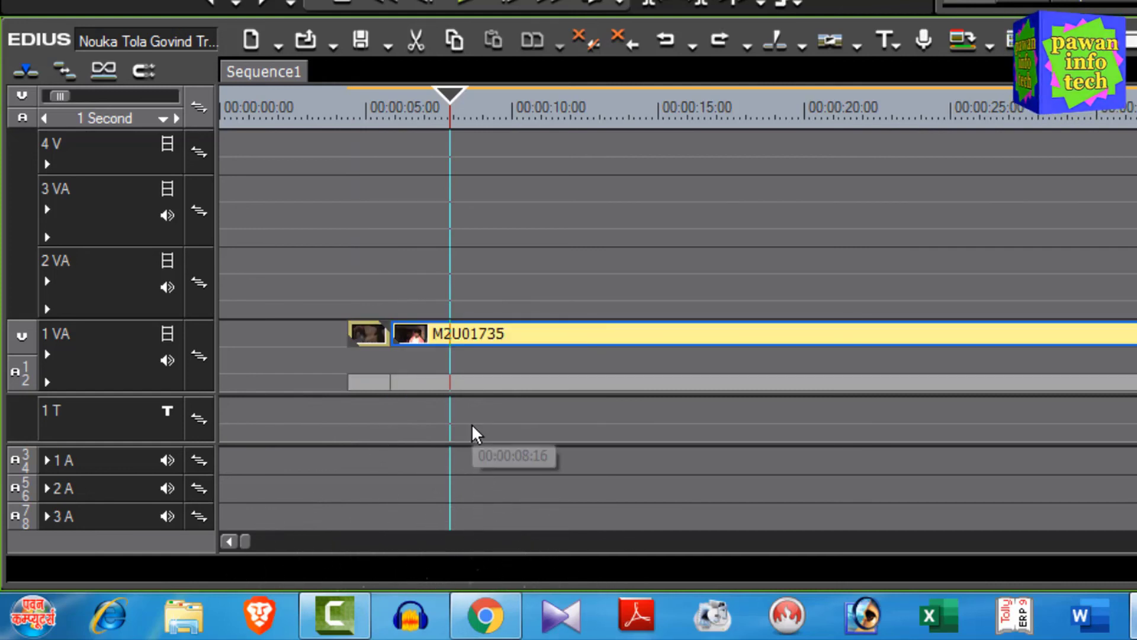
key("ctrl+z")
key("ctrl+z")
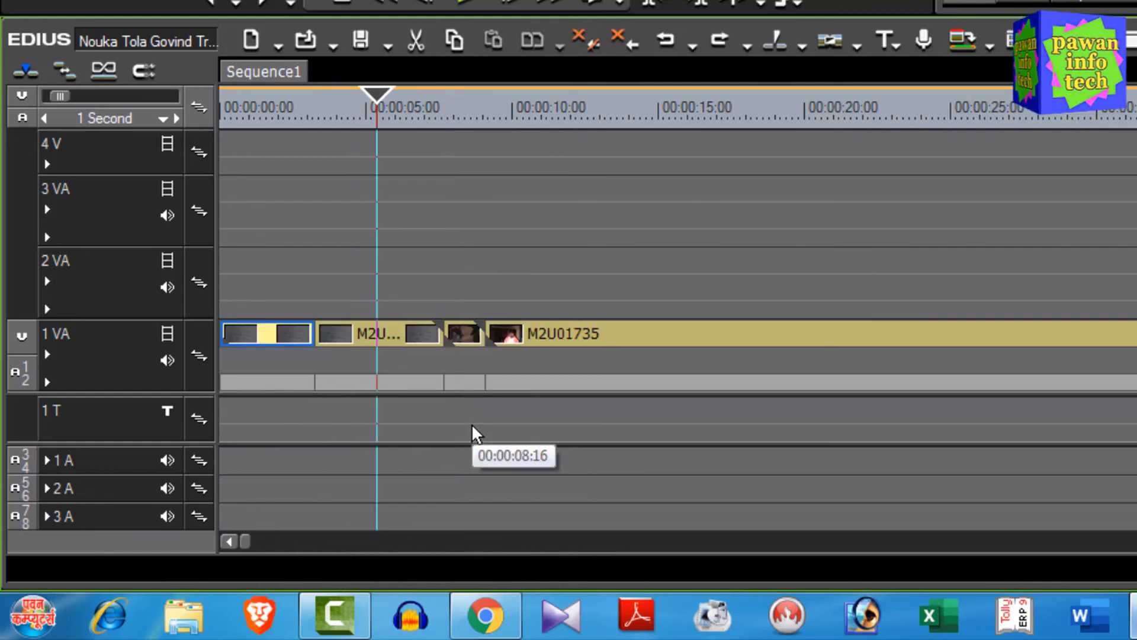
key("ctrl+z")
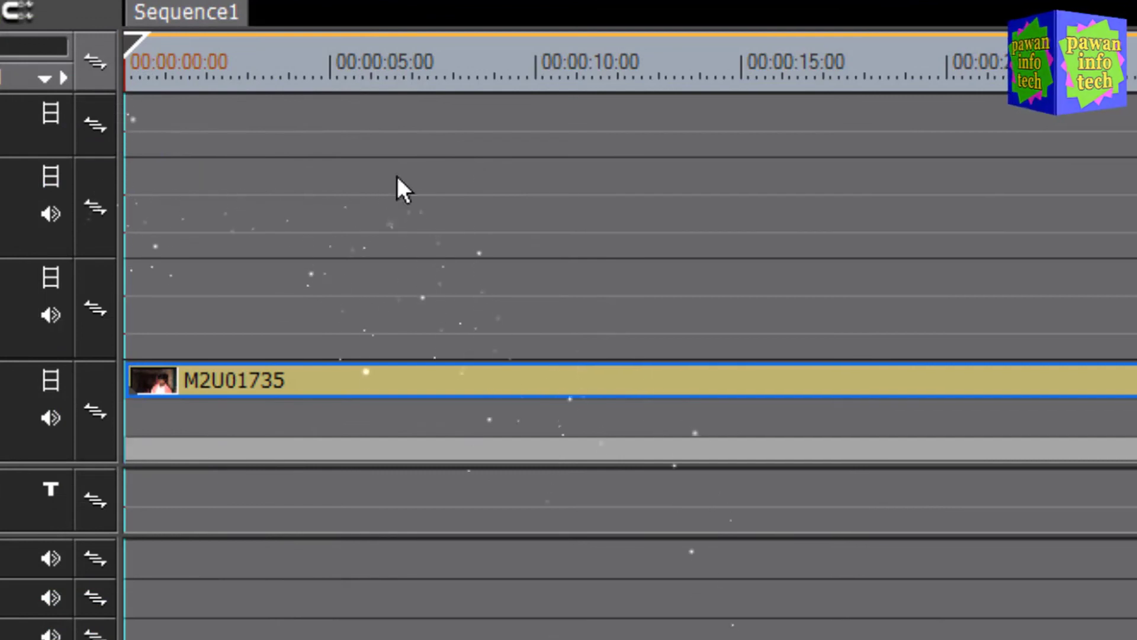
Step: Zoom the timeline out to five-minute ruler intervals to examine the clips along the 1 VA track
scroll(436, 169, "down", 4)
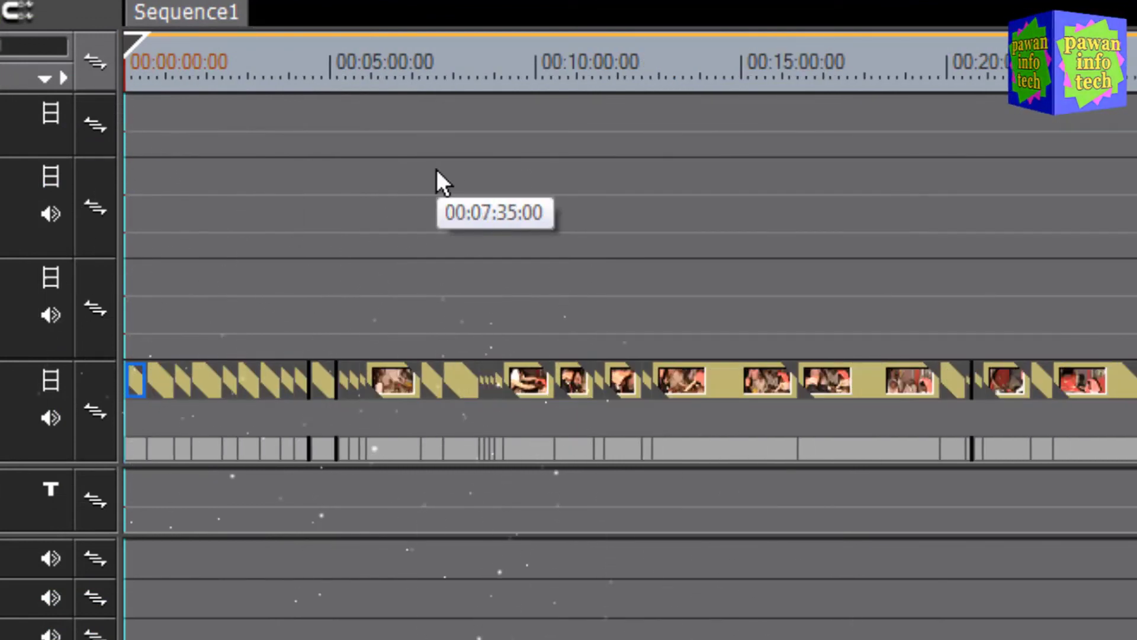